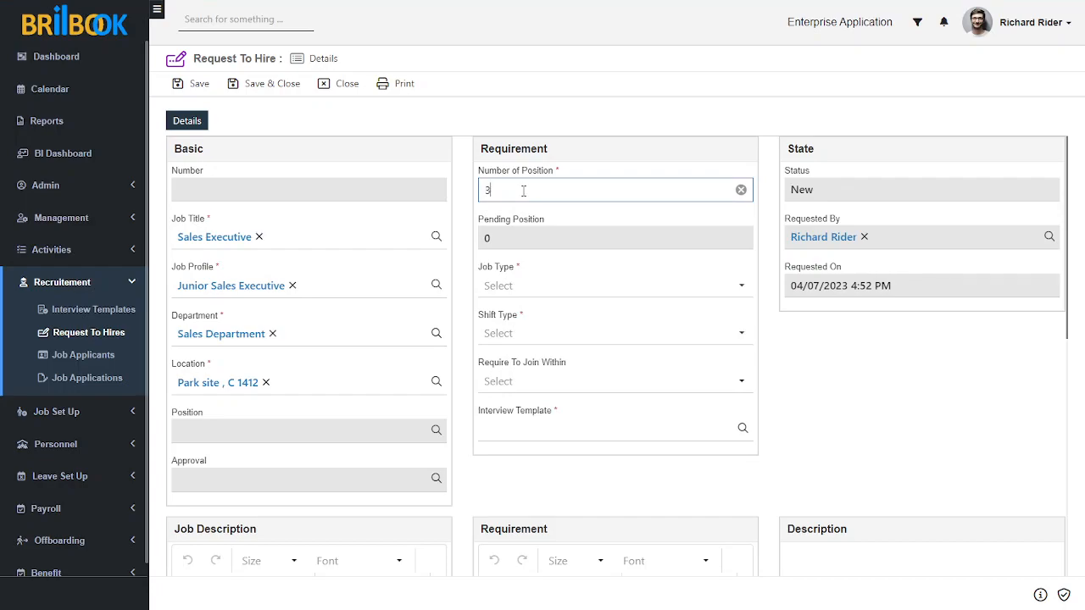
Confirm 3 positions, then set Permanent, Day Shift, Immediate joining and Sales Executive_Interview Template.
click(810, 388)
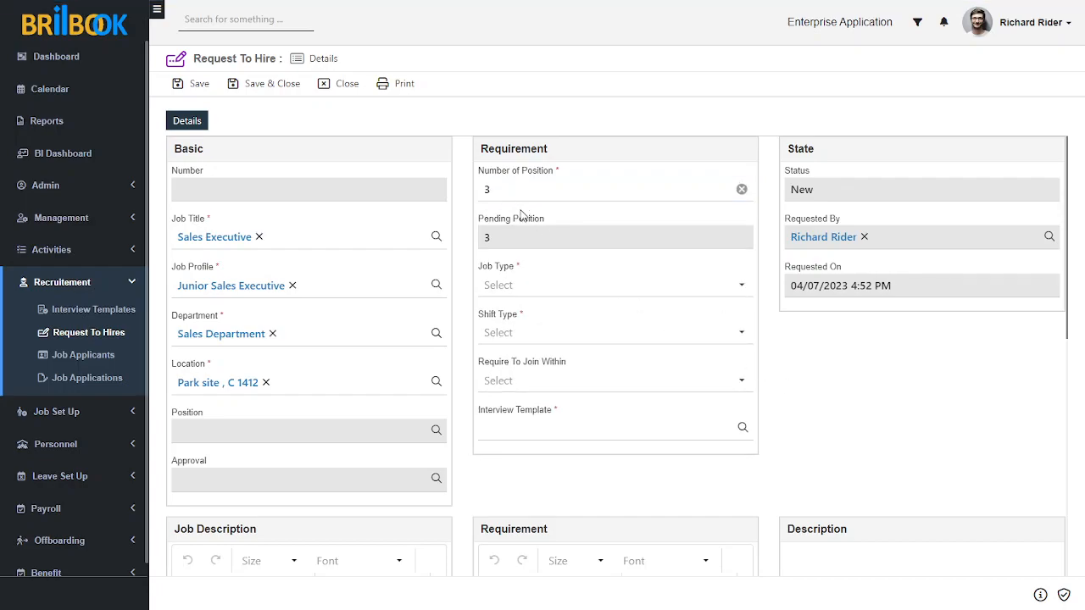
click(521, 286)
click(522, 312)
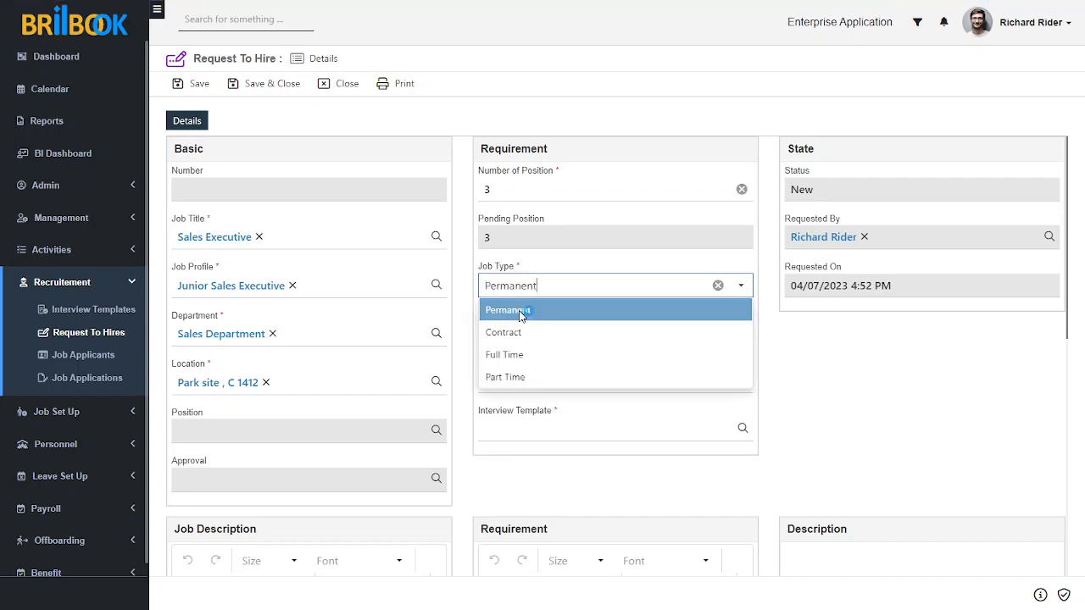
click(542, 337)
click(517, 358)
click(540, 386)
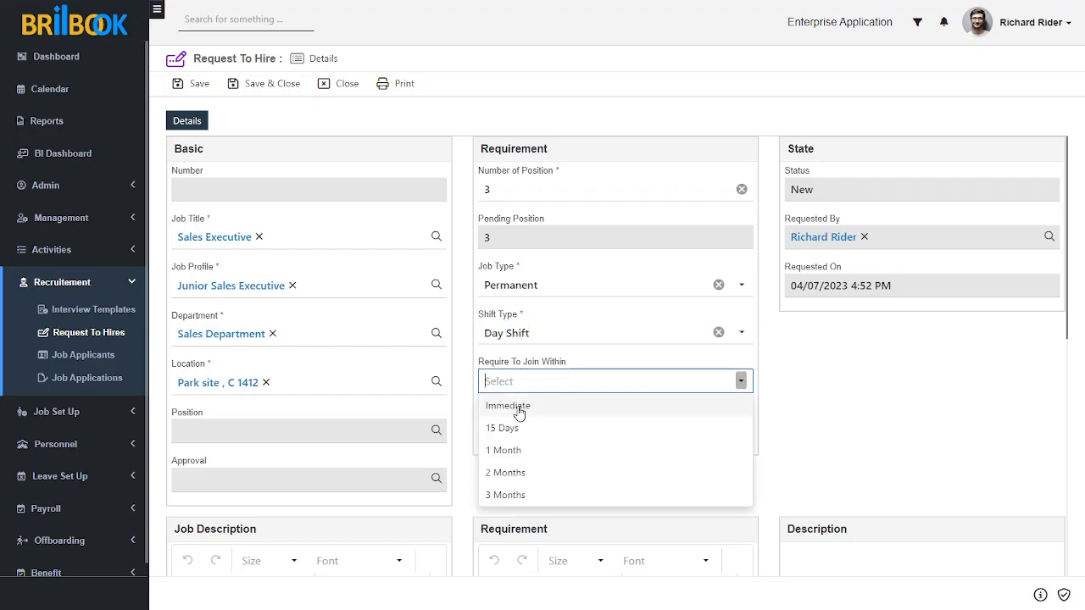
click(515, 407)
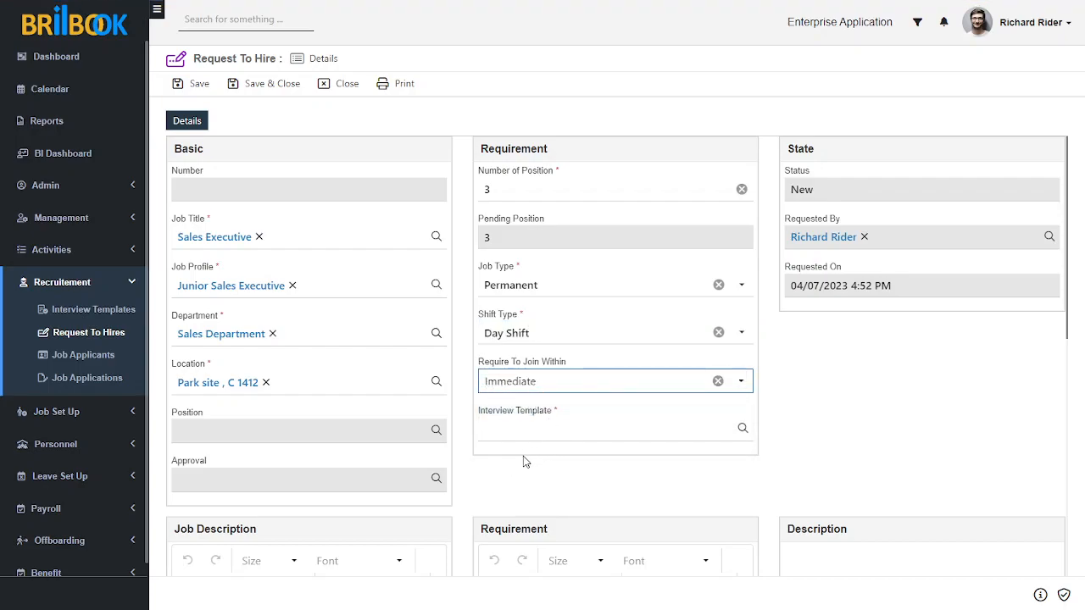
click(533, 433)
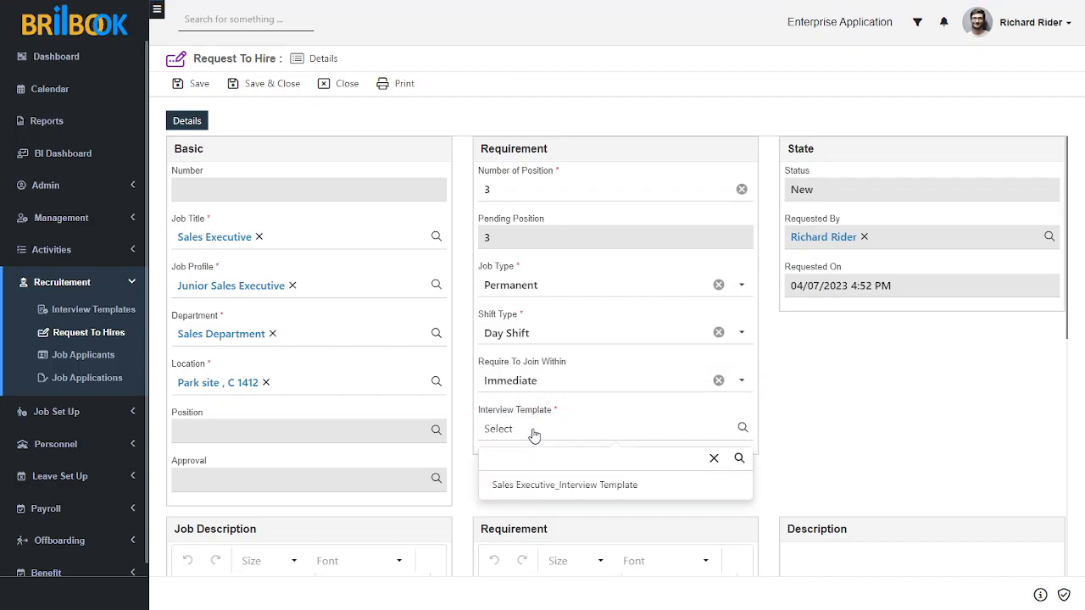
click(543, 485)
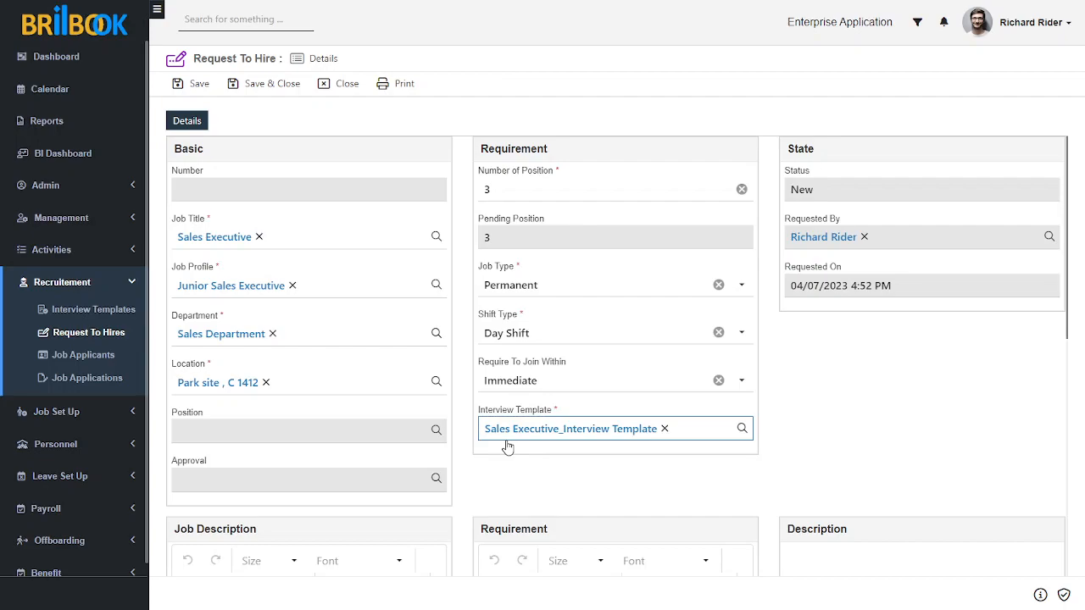
click(870, 433)
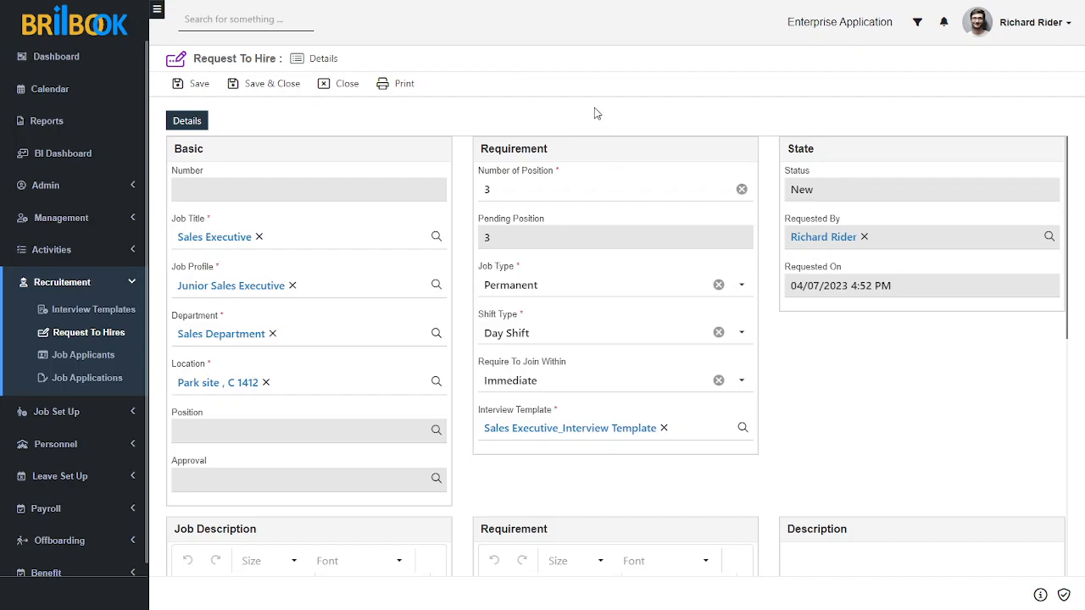
Save the request to hire as RH0003 and submit it for approval.
click(196, 84)
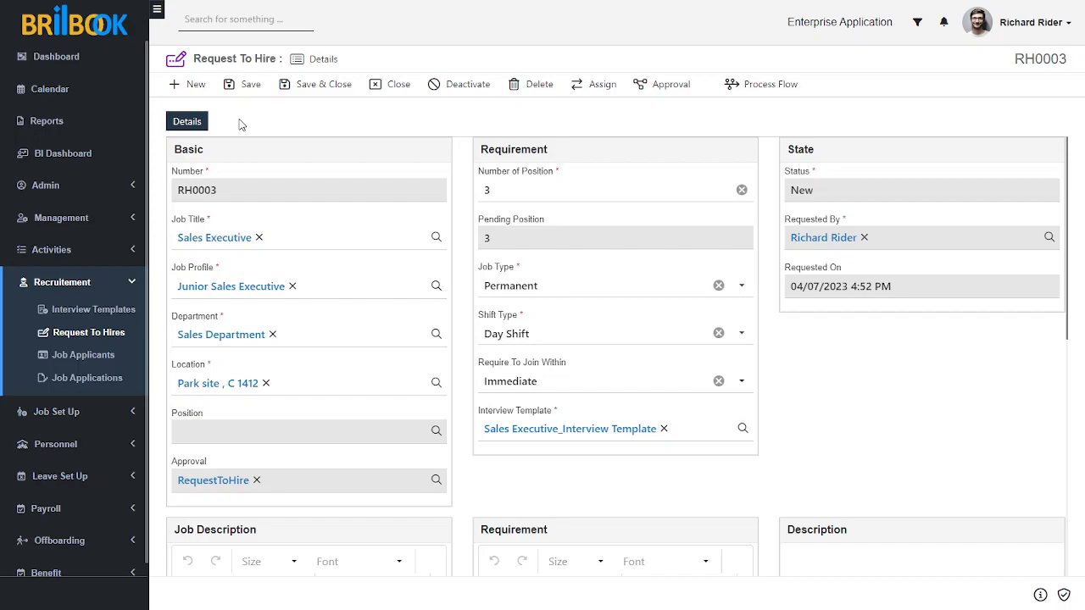
click(674, 88)
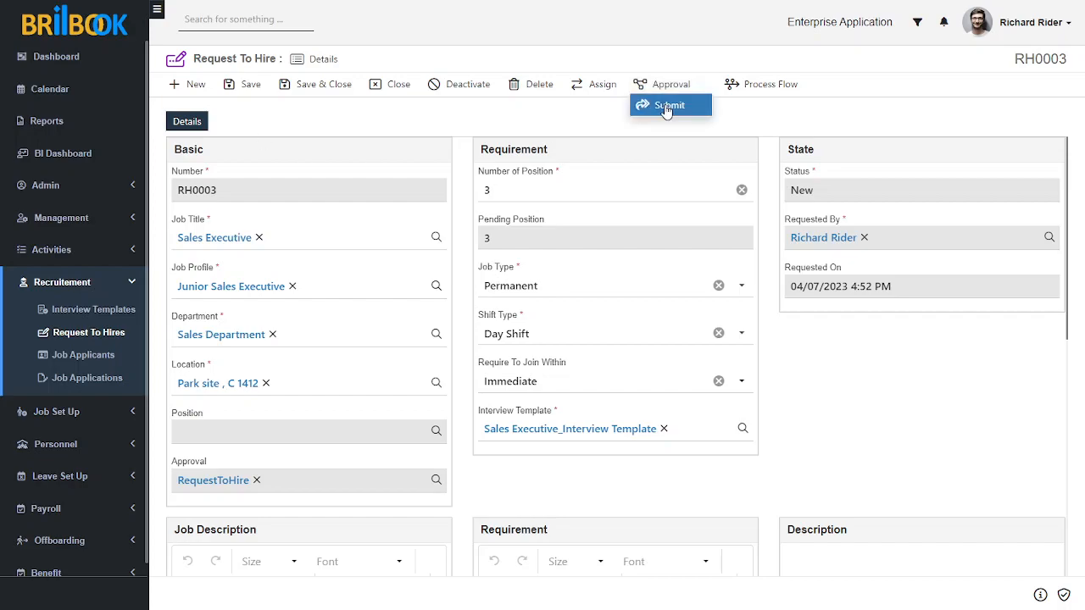
click(667, 107)
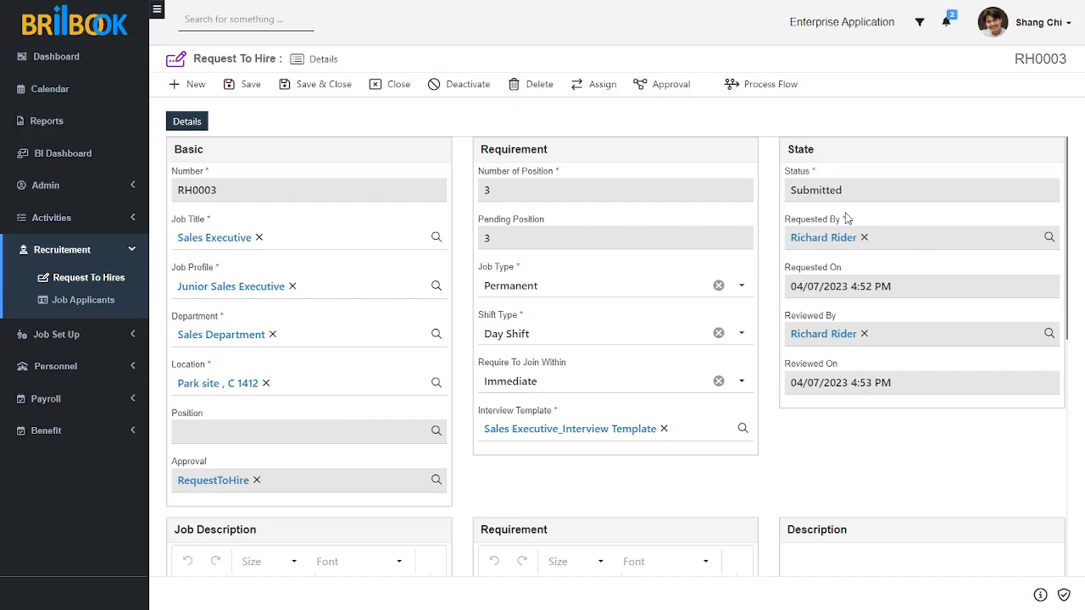
Approve the submitted request RH0003 from the Approval menu.
click(670, 88)
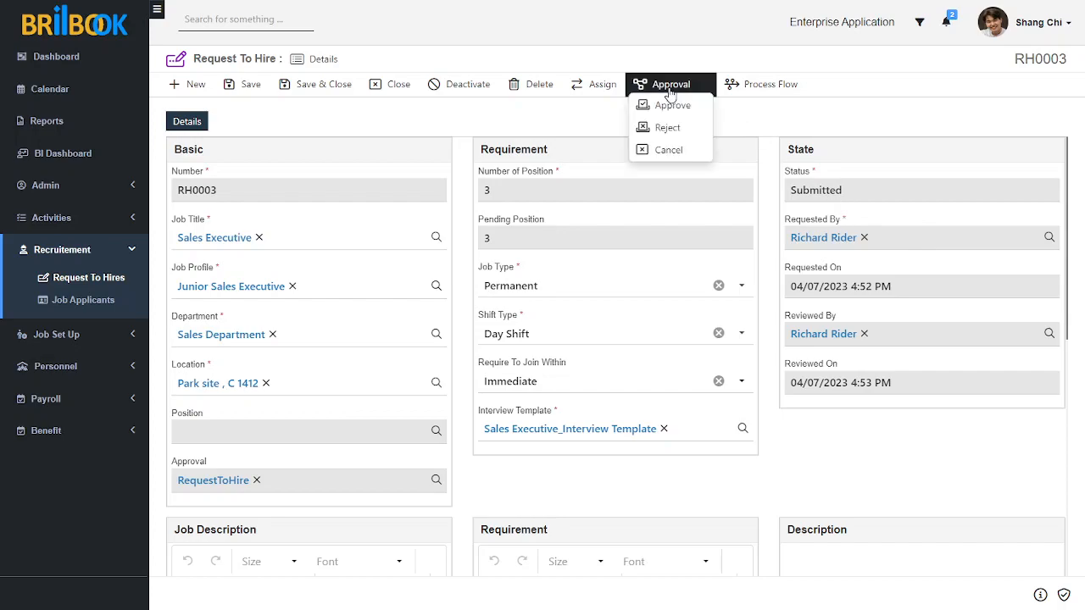
click(669, 111)
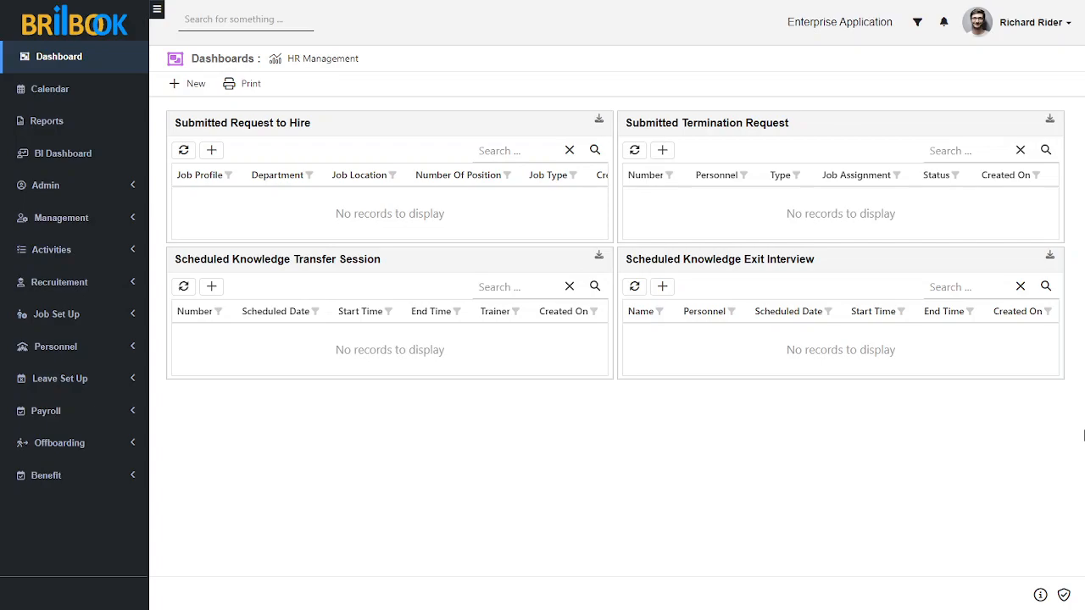
Go to Recruitment > Job Applicants and create a new applicant record.
click(118, 289)
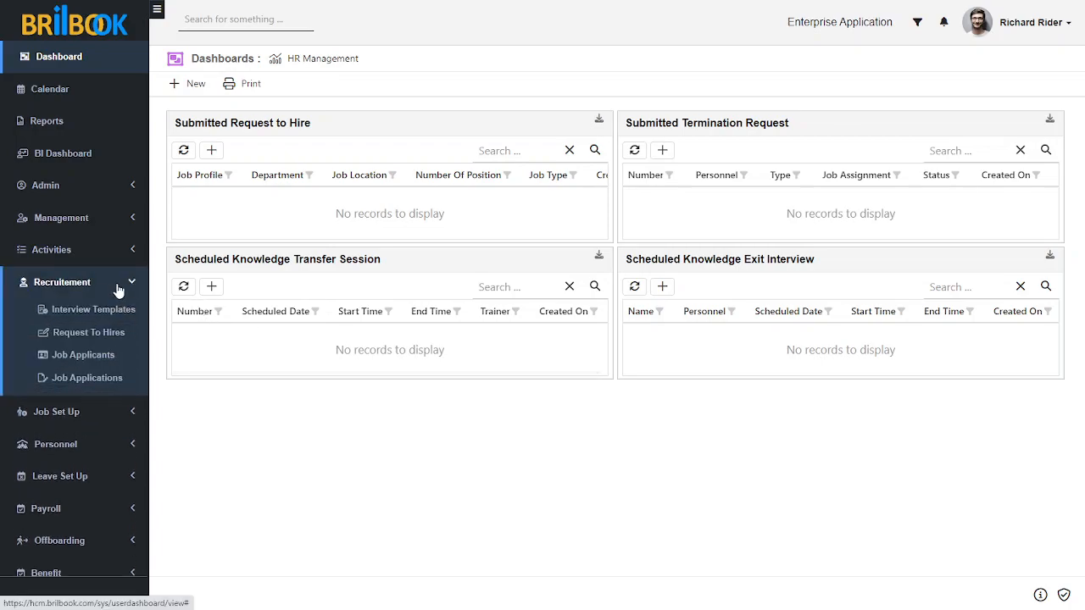
click(95, 360)
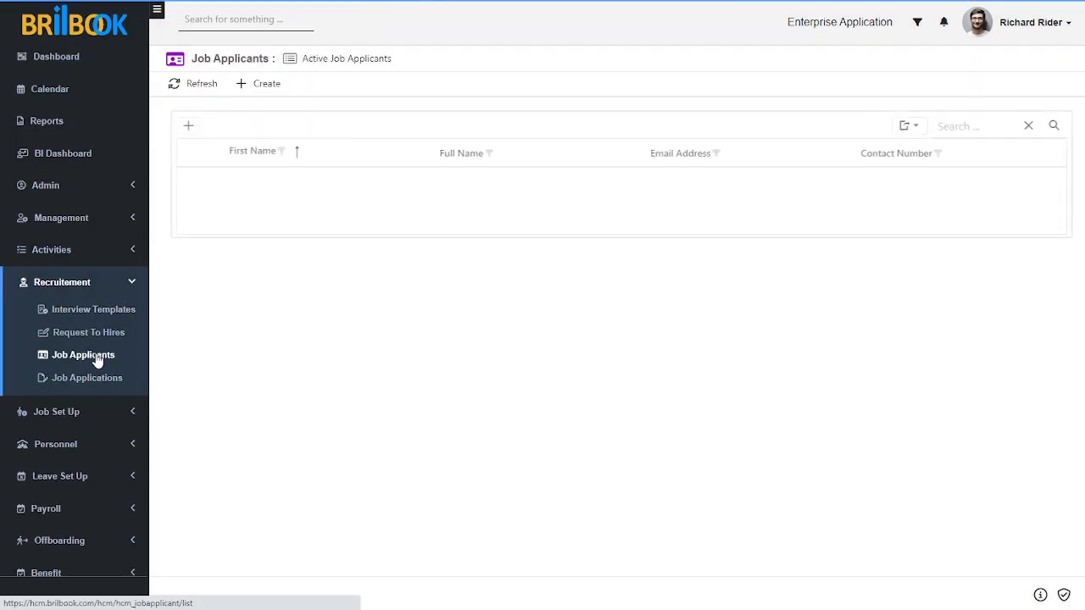
click(258, 85)
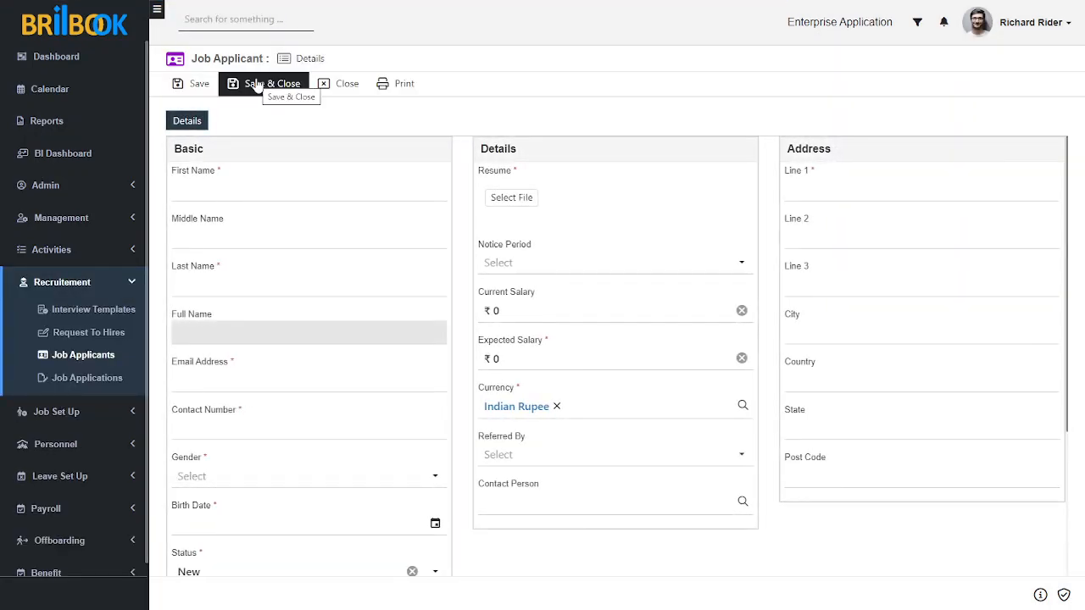
click(199, 190)
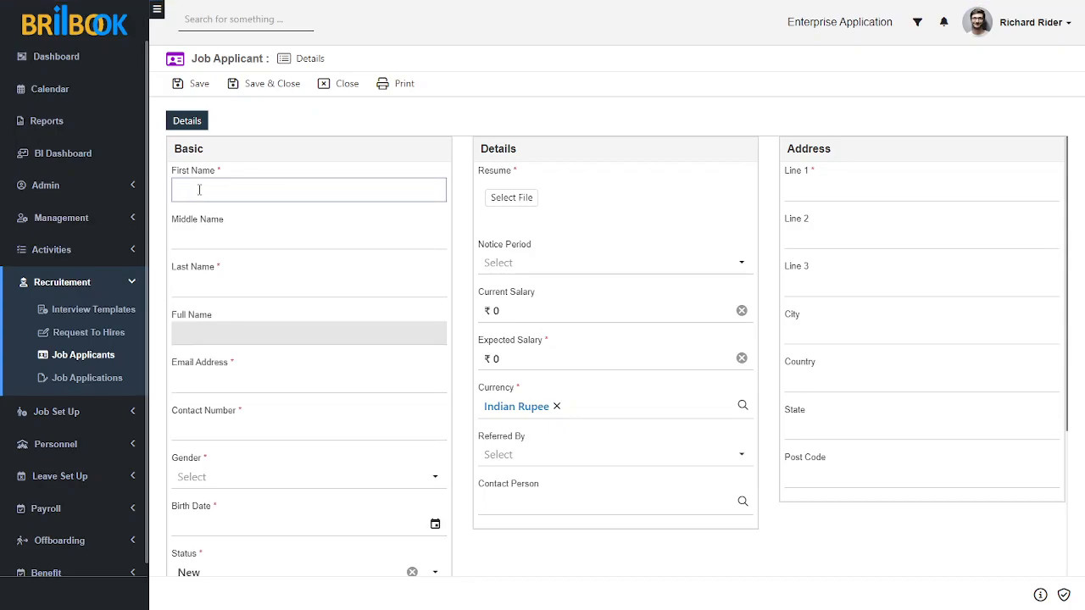
Enter the applicant's first and last name, e-mail address and contact number.
text(Tony)
click(212, 289)
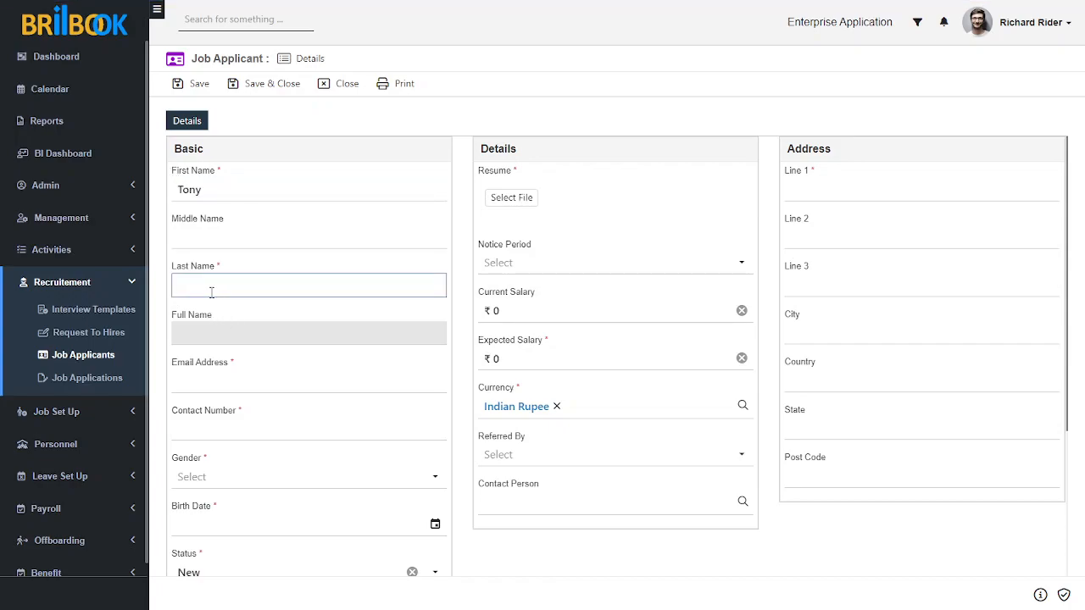
text(Stark)
click(224, 385)
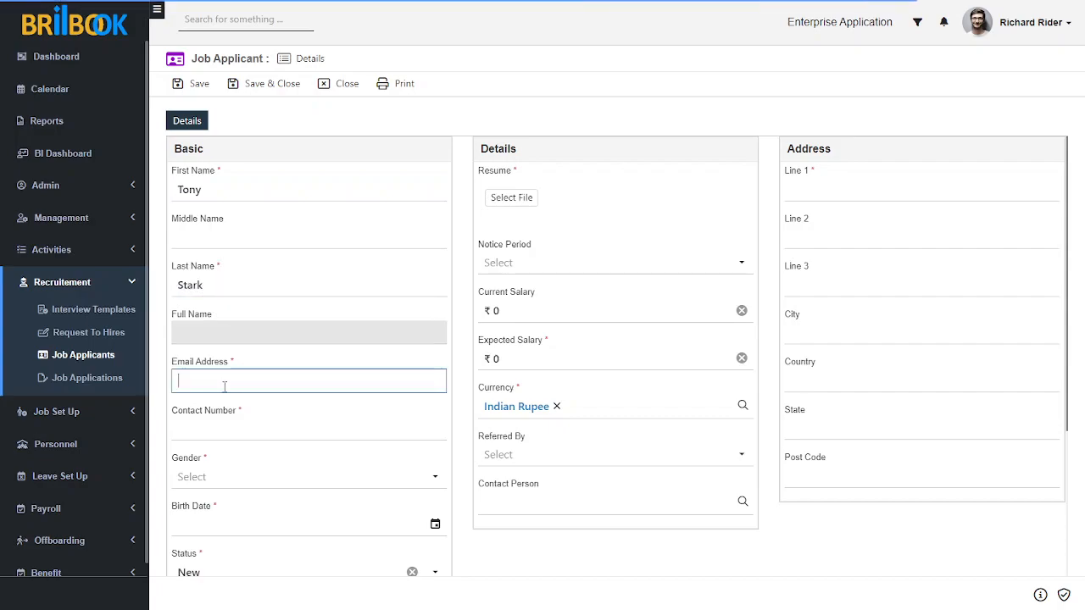
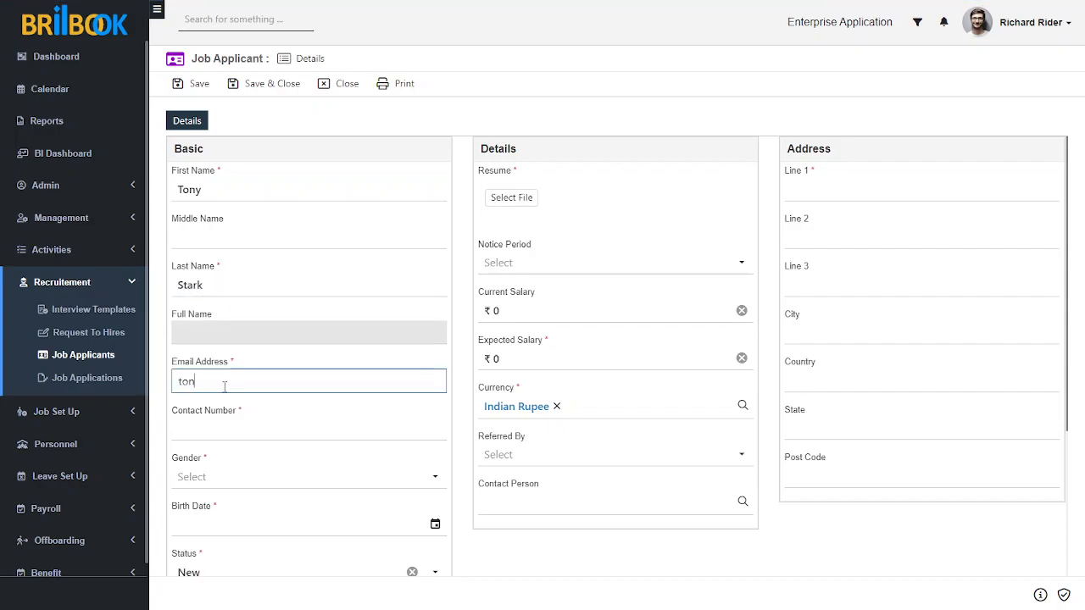
click(243, 422)
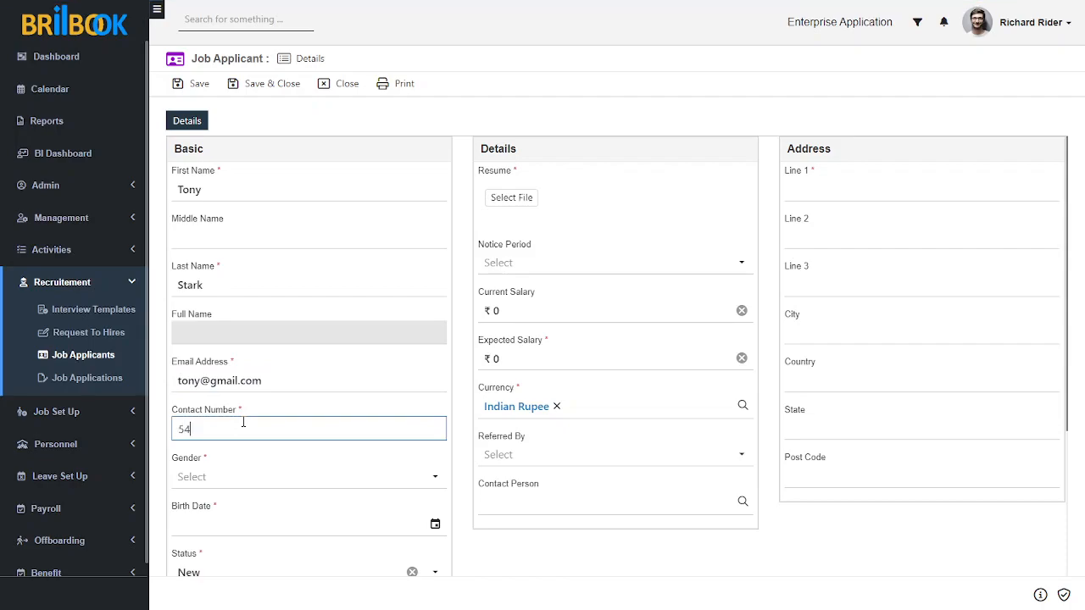
Set gender to Male and birth date to 02/02/2000, then choose a resume file to attach.
click(220, 480)
click(214, 500)
scroll(484, 538, down, 1)
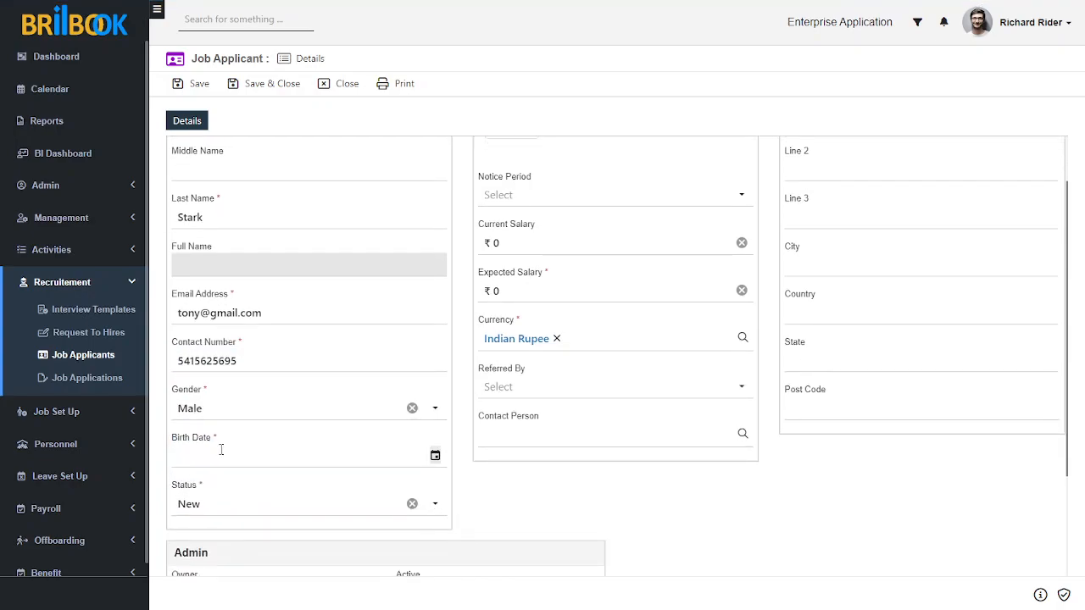
click(435, 456)
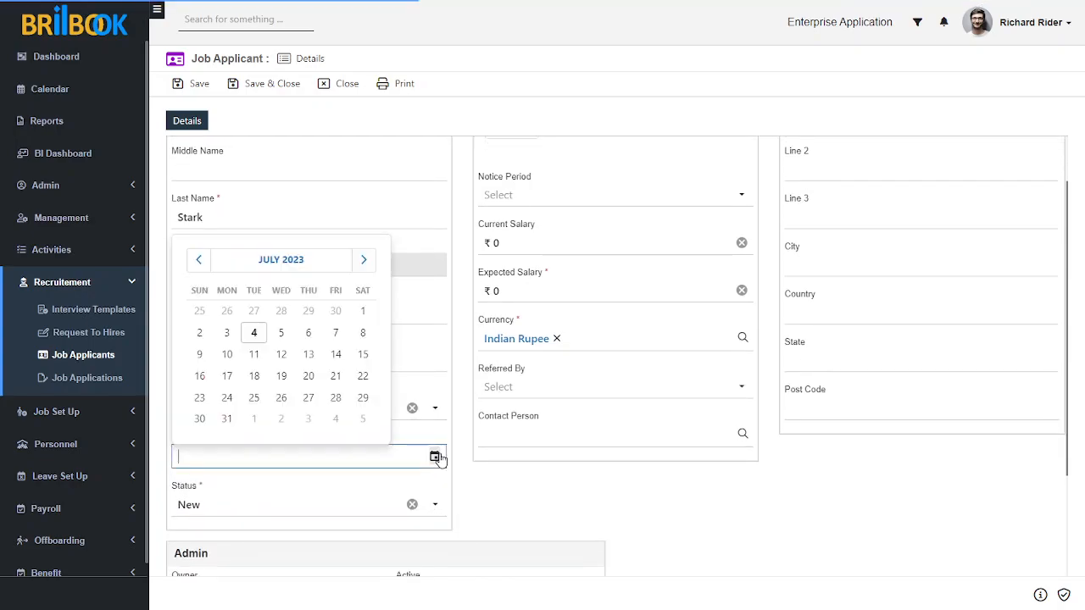
click(237, 266)
click(231, 265)
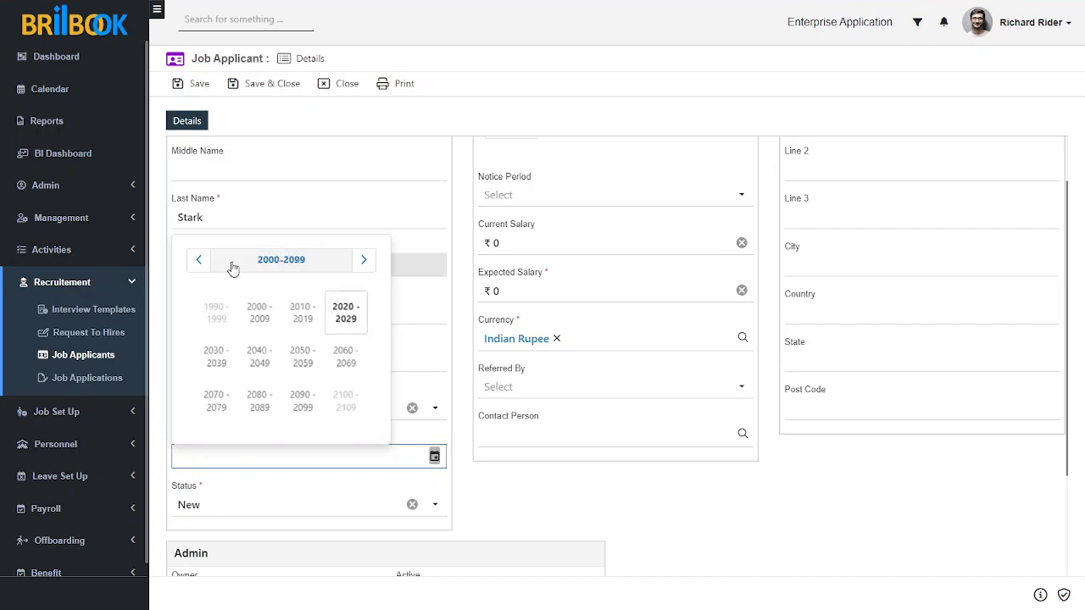
click(271, 314)
click(261, 315)
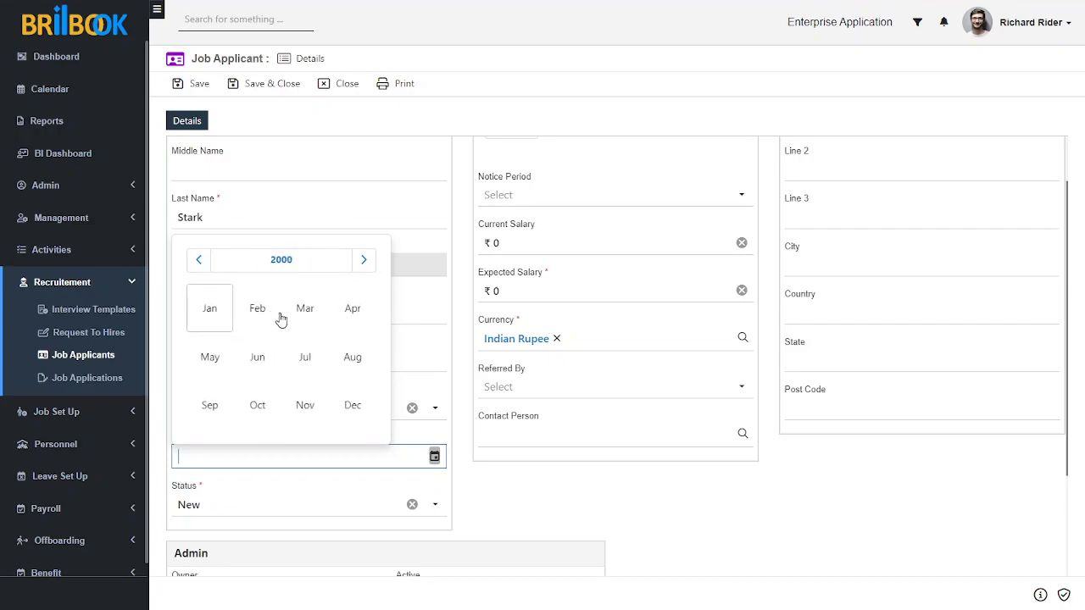
click(260, 313)
click(281, 308)
click(547, 496)
scroll(555, 495, up, 1)
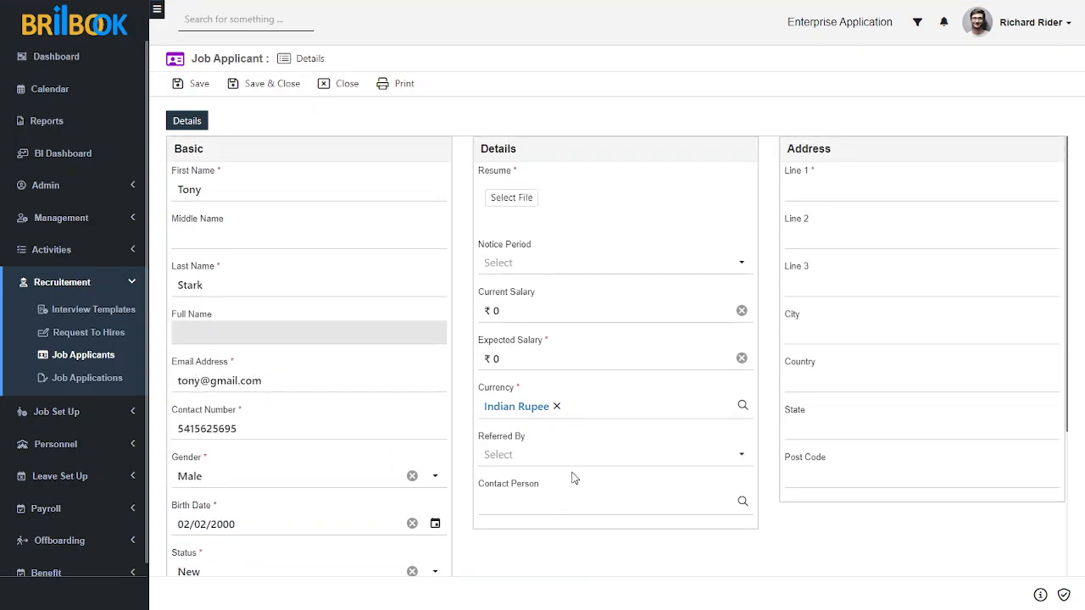
click(519, 200)
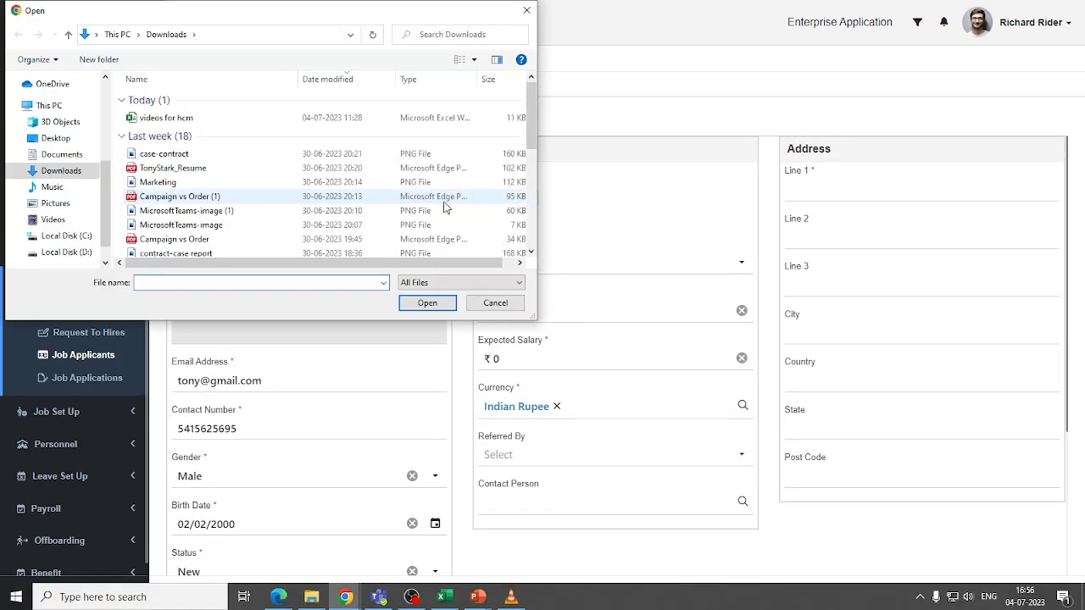
Upload the resume PDF and set the notice period to 15 Days.
click(178, 168)
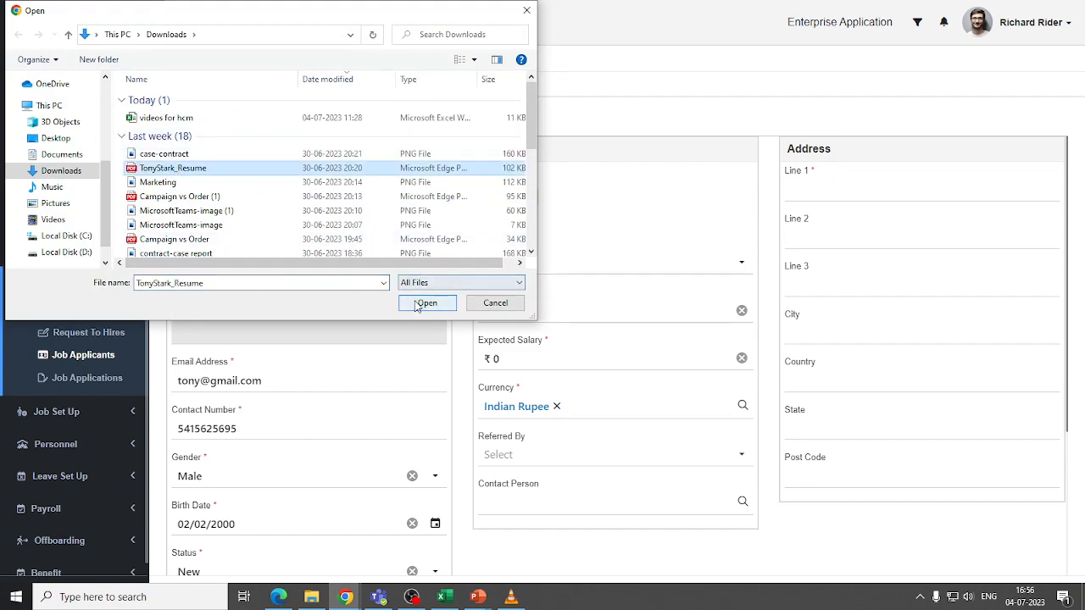
click(418, 304)
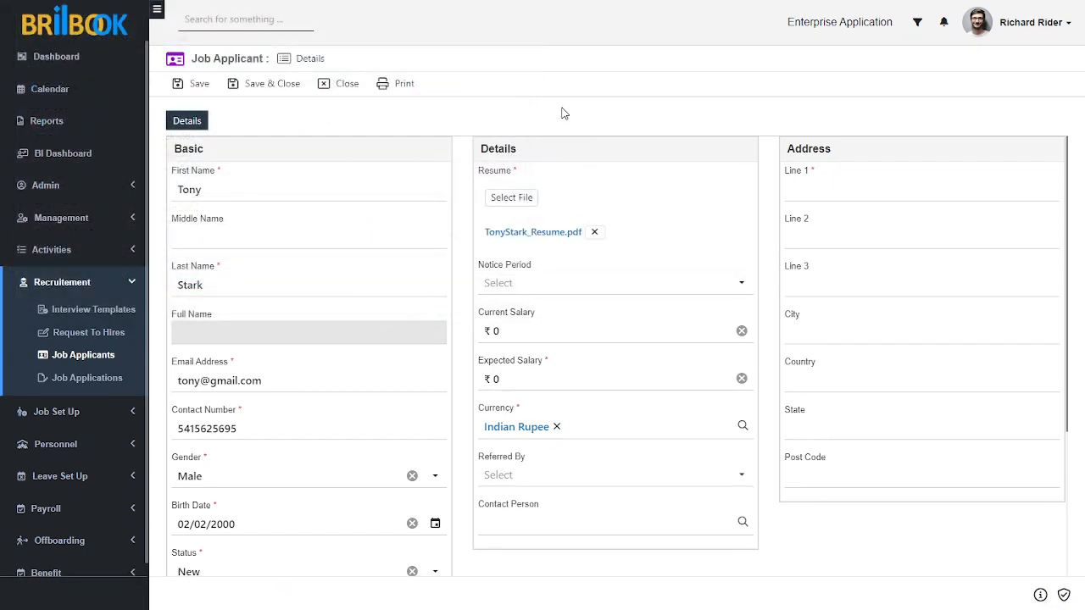
click(568, 286)
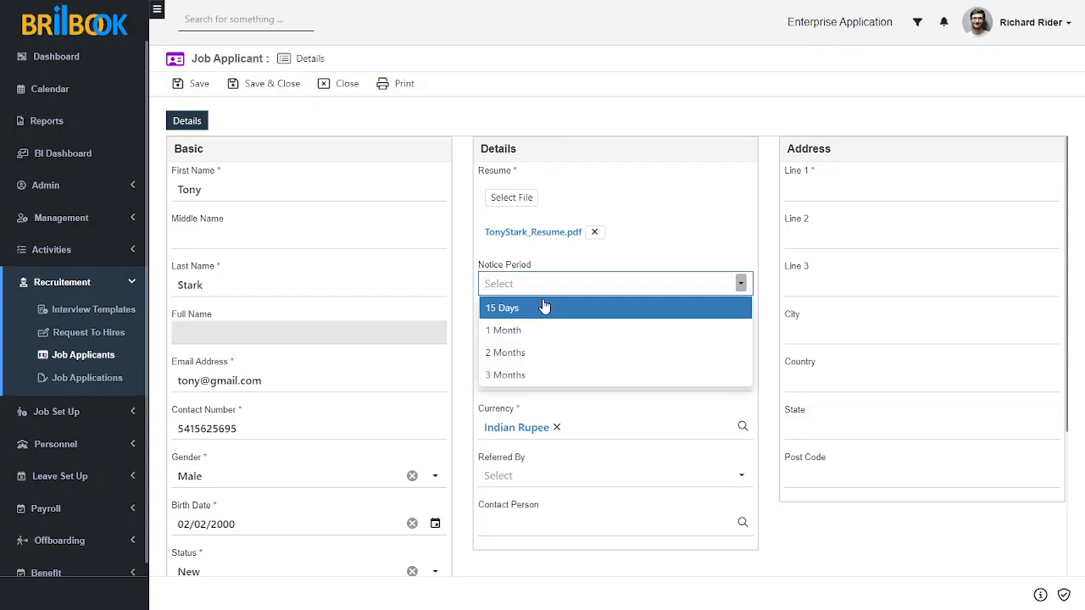
click(545, 307)
click(562, 349)
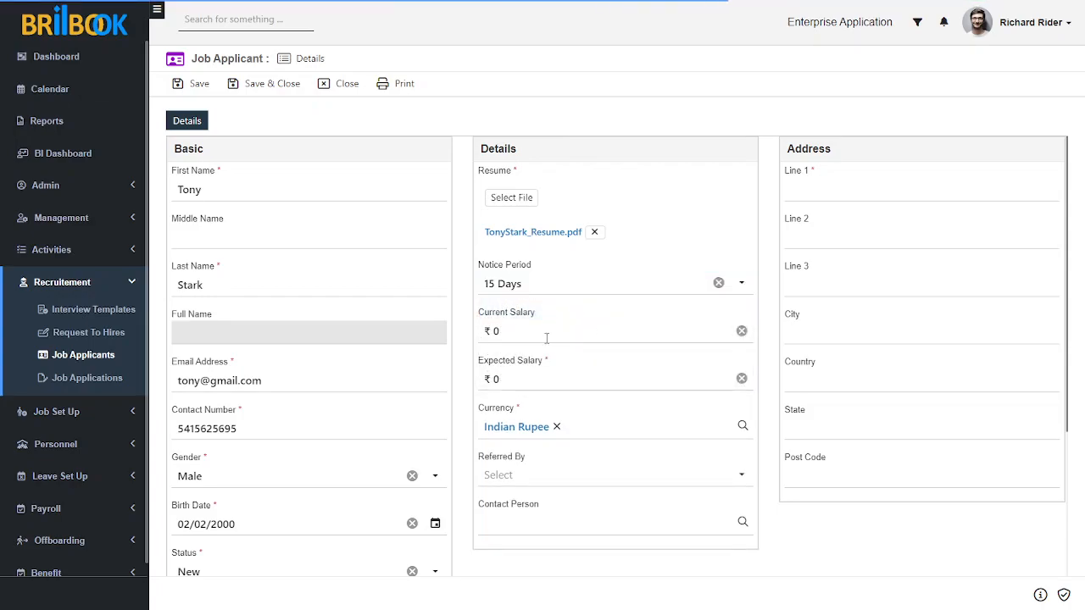
Enter current salary 15000 and expected salary 25,000.
click(521, 332)
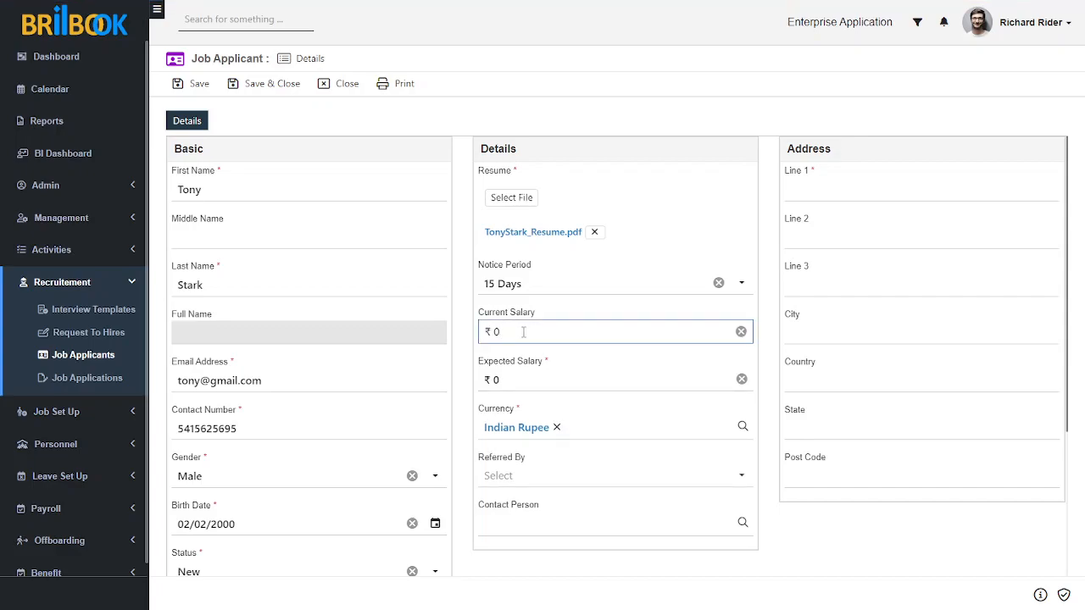
text(15000)
click(514, 380)
text(25,000)
click(811, 521)
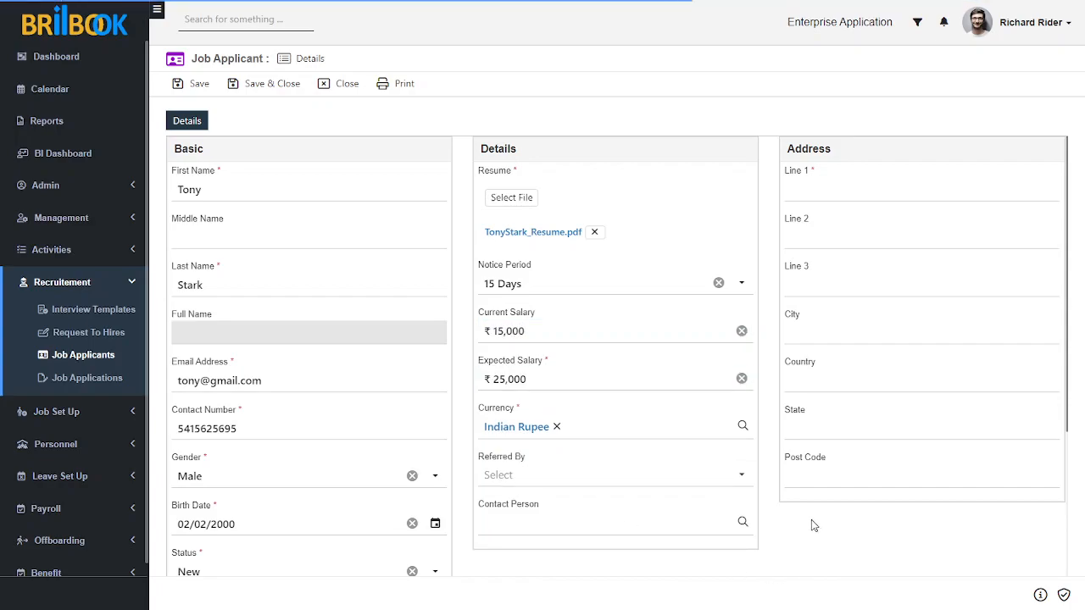
Fill the address: first line, city Mumbai, country India, state Maharashtra and post code.
click(809, 192)
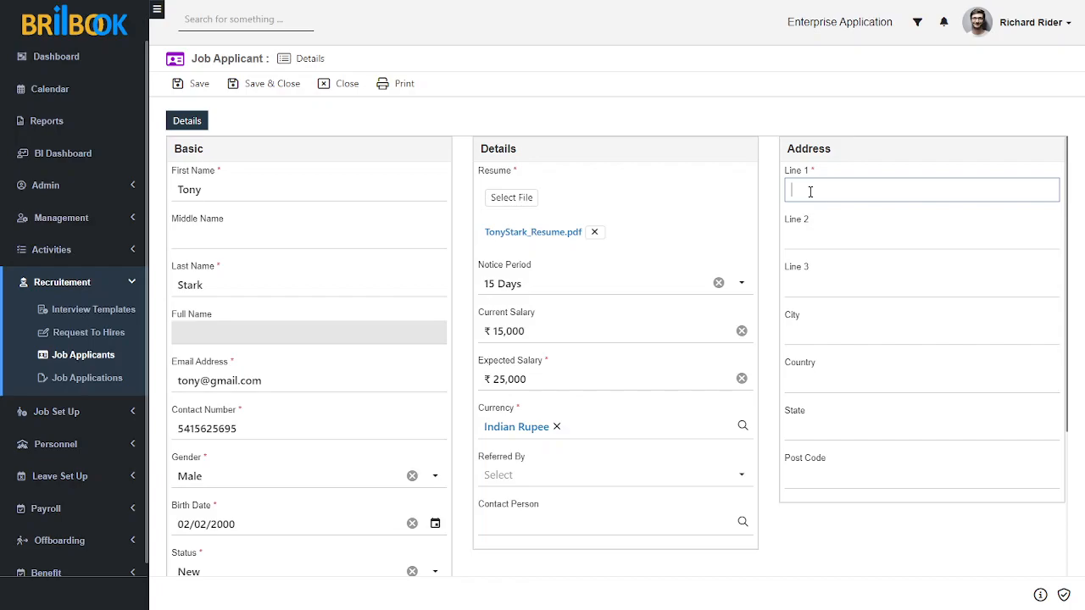
text(Mumbai)
click(818, 334)
text(Mumbai)
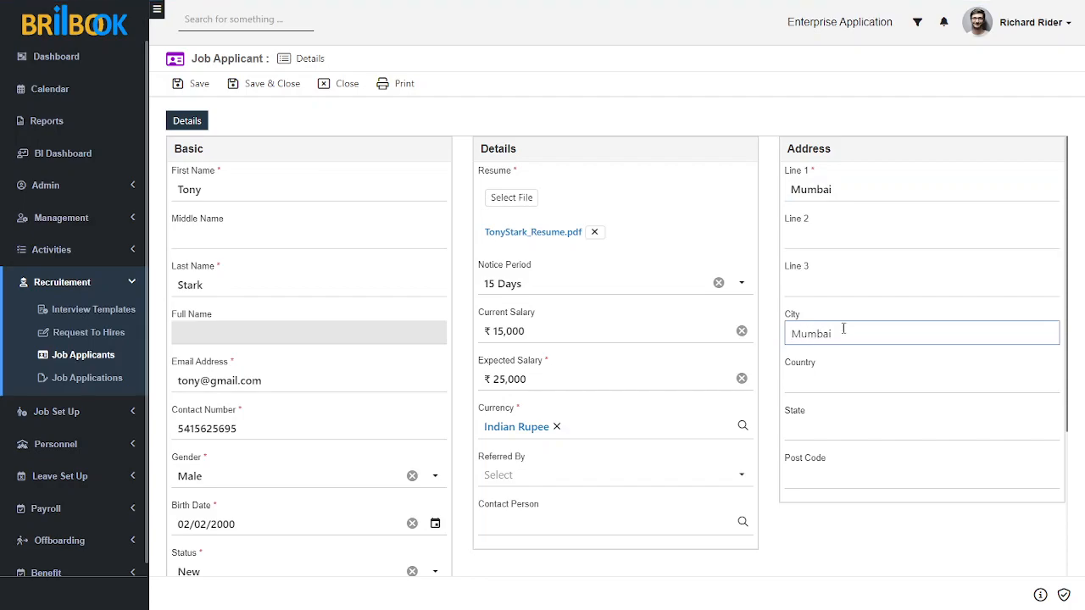
click(854, 379)
text(India)
click(845, 422)
text(M)
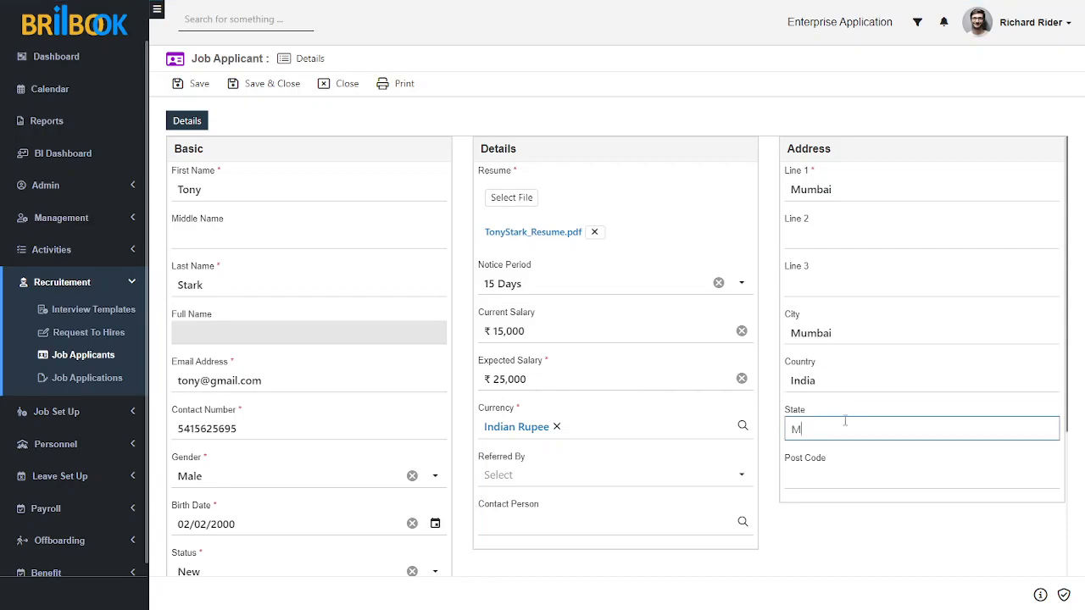
text(aharashtra)
click(831, 481)
text(400)
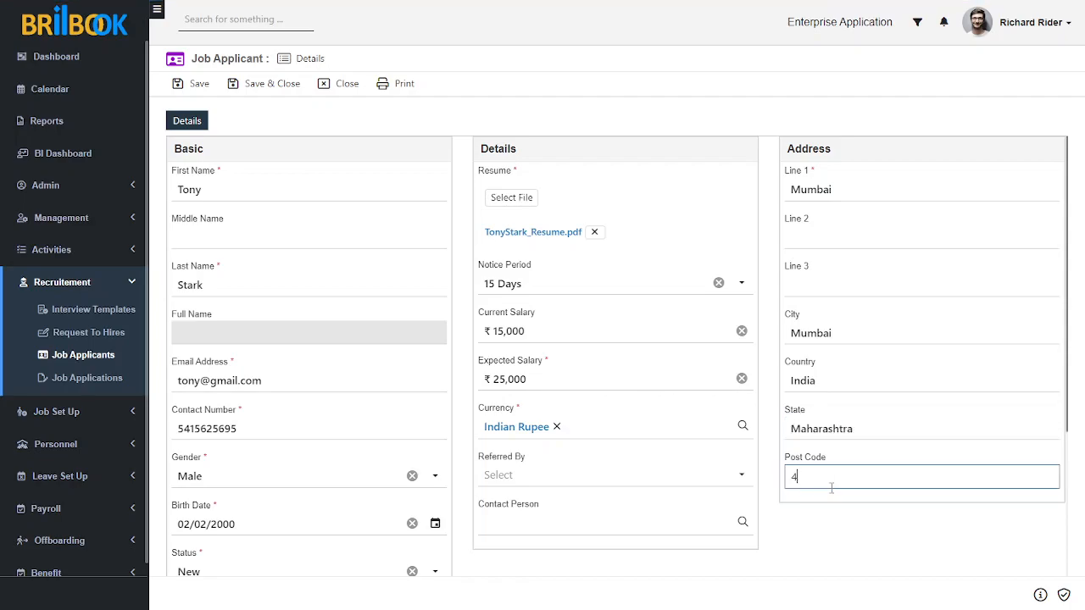
text(749)
Save the applicant and submit the application, checking the status reads Application Submitted.
click(797, 517)
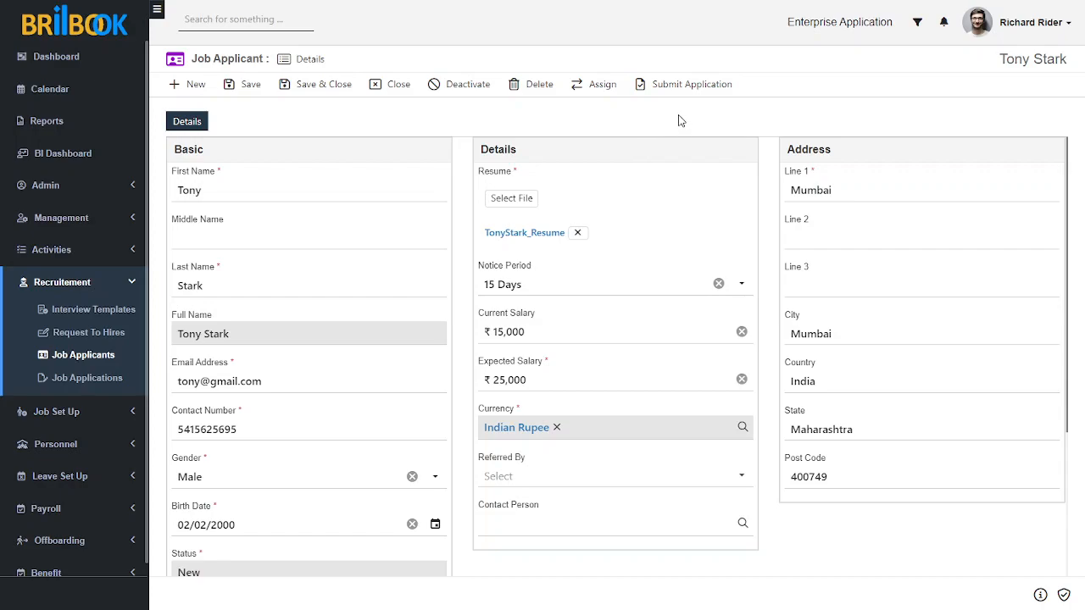
scroll(718, 215, down, 3)
scroll(718, 215, up, 3)
click(698, 89)
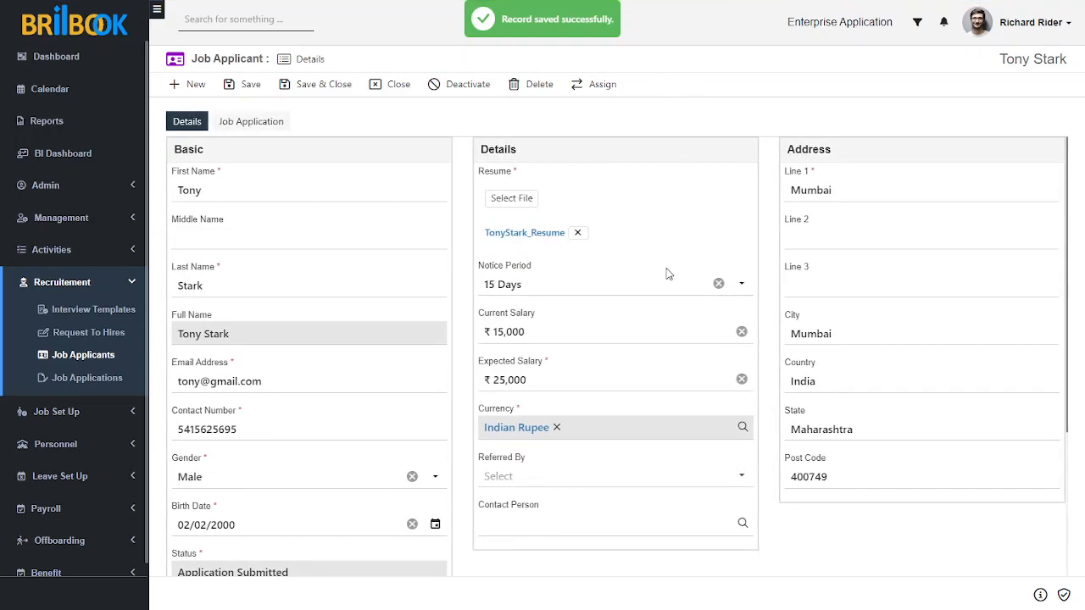
scroll(670, 276, down, 2)
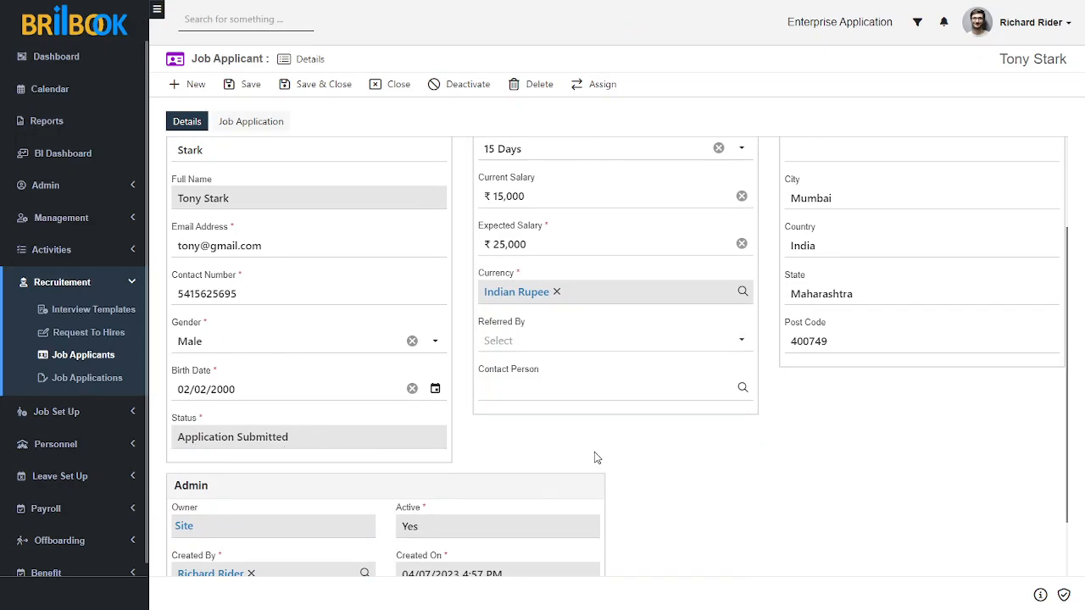
scroll(593, 457, up, 2)
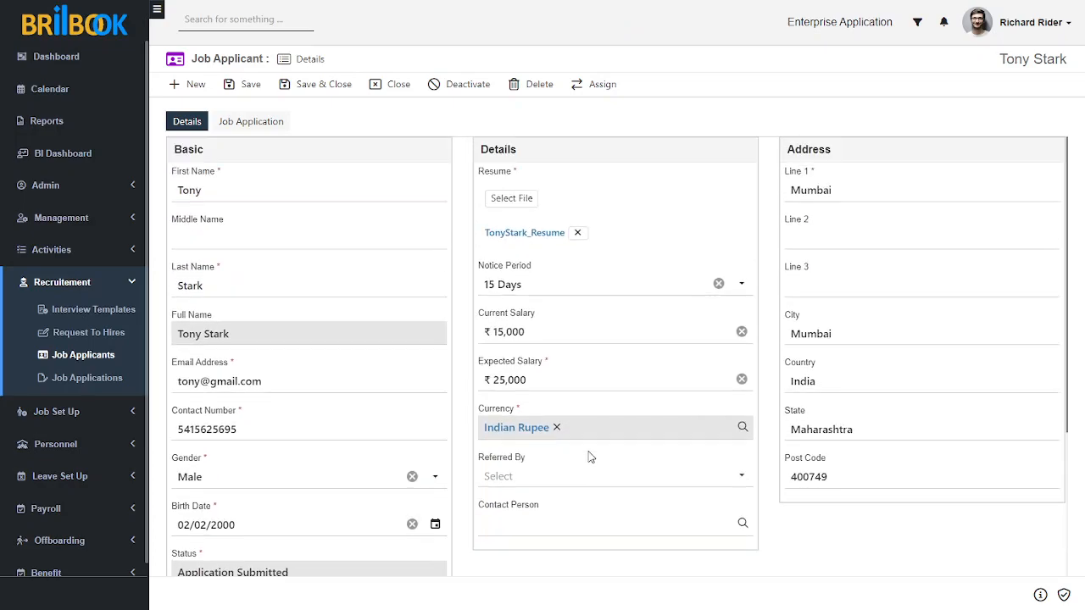
Add a job application for position RH0003, applied on 04/07/2023 4:58 PM, and save it.
click(245, 124)
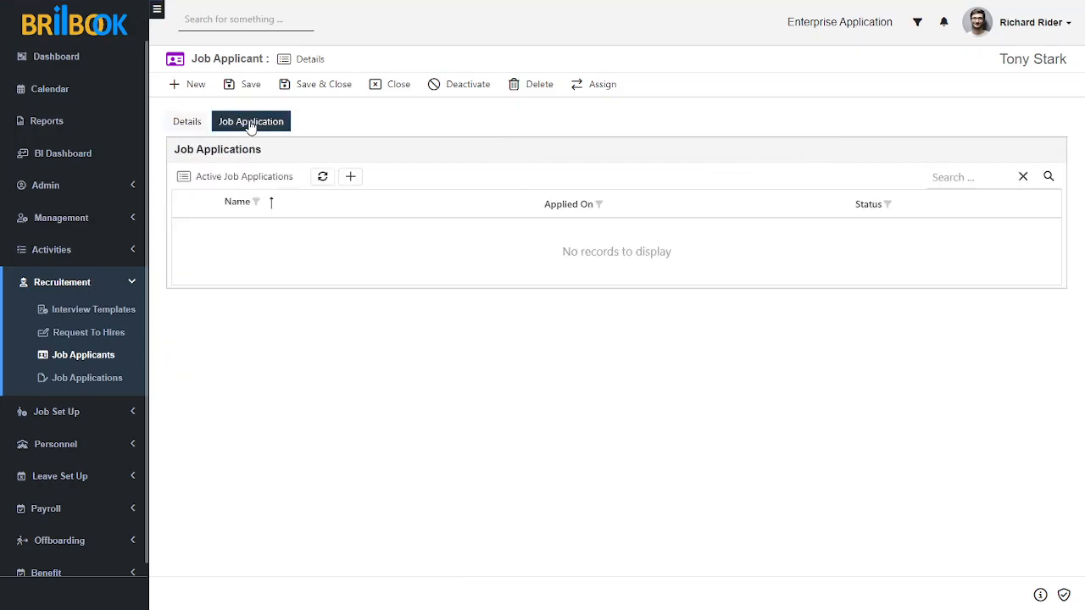
click(350, 177)
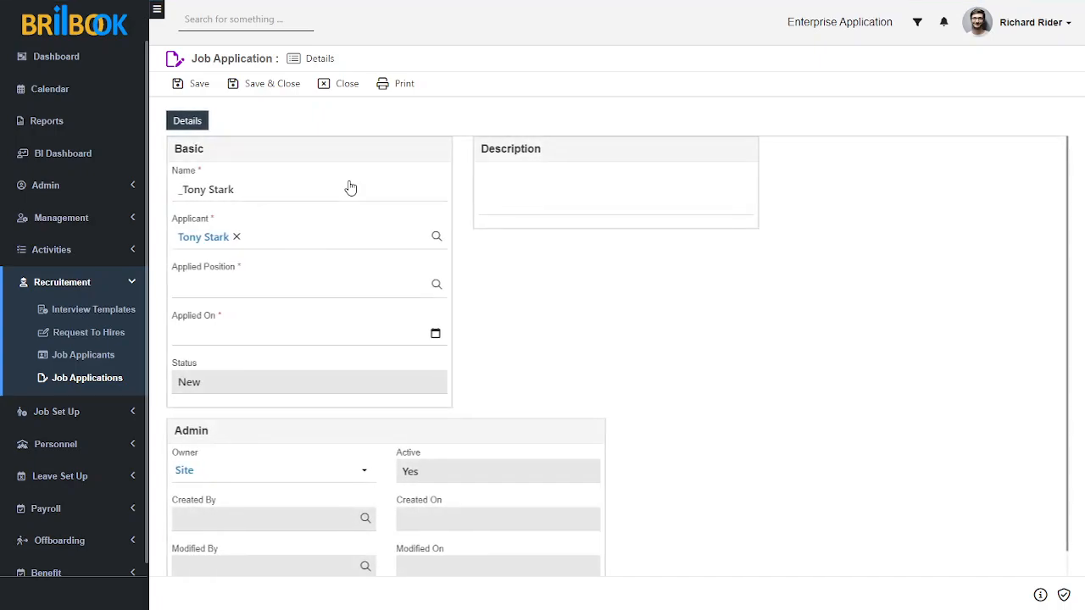
click(270, 288)
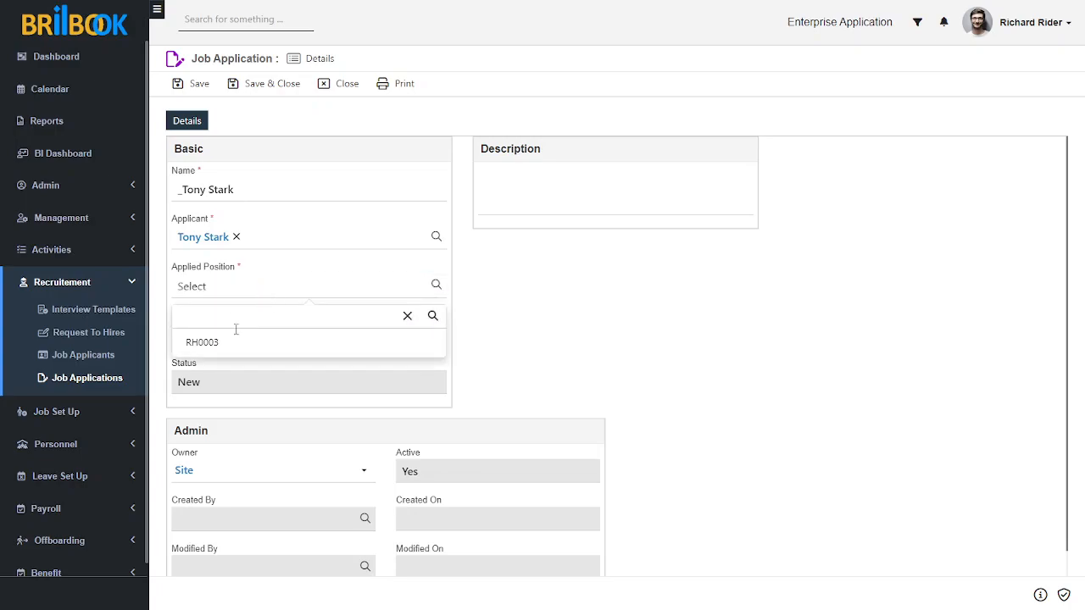
click(213, 343)
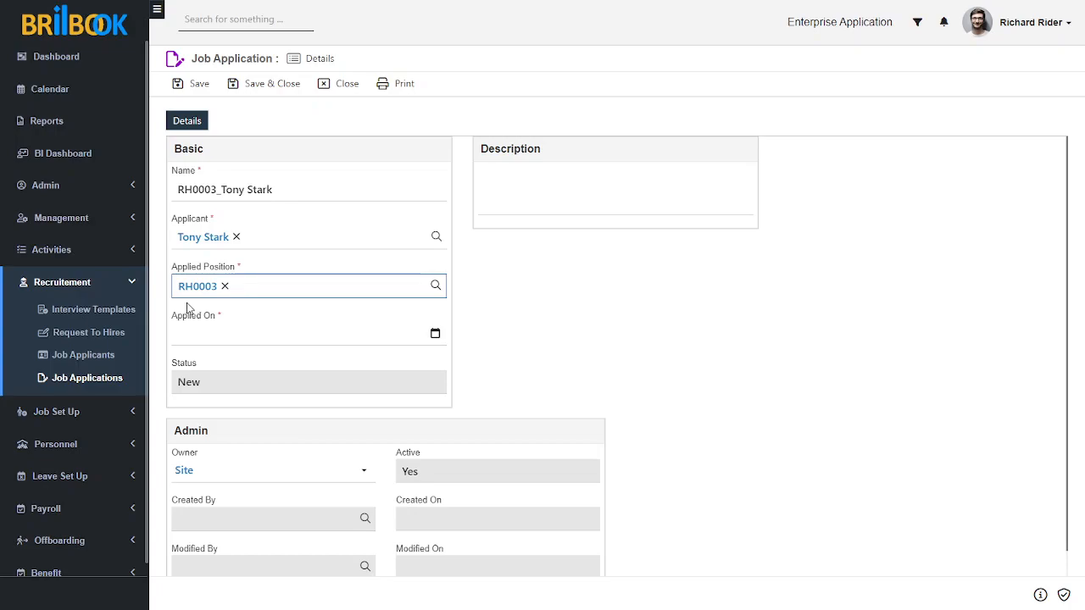
click(239, 339)
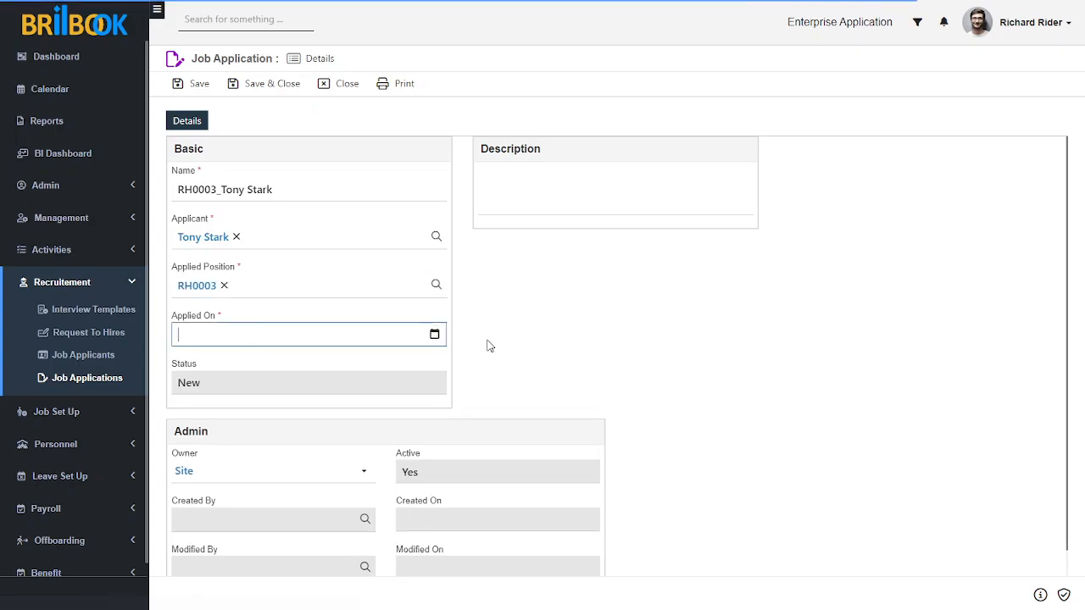
click(434, 334)
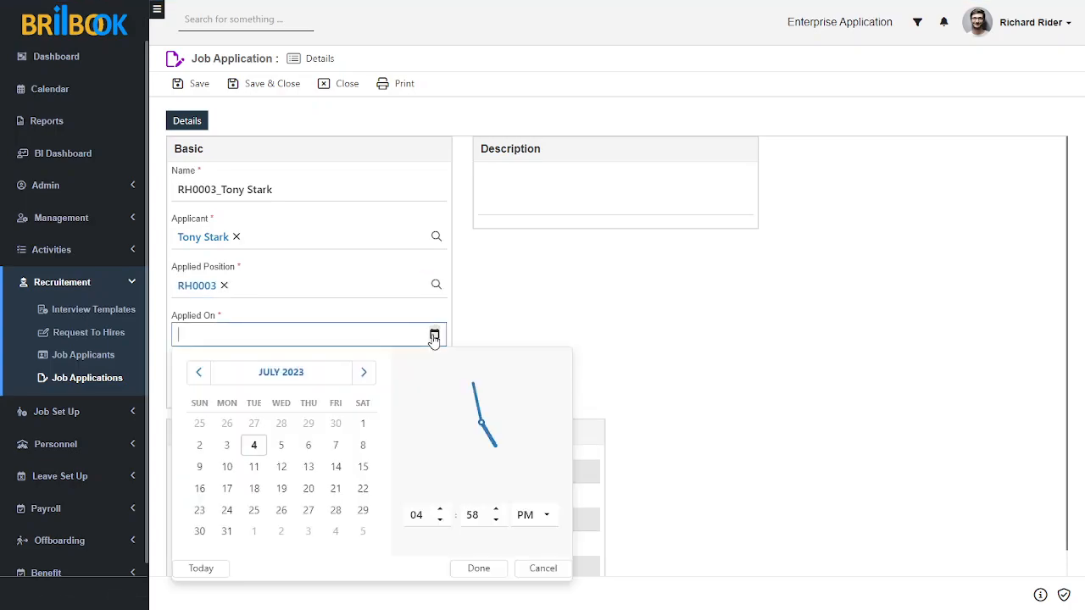
click(462, 570)
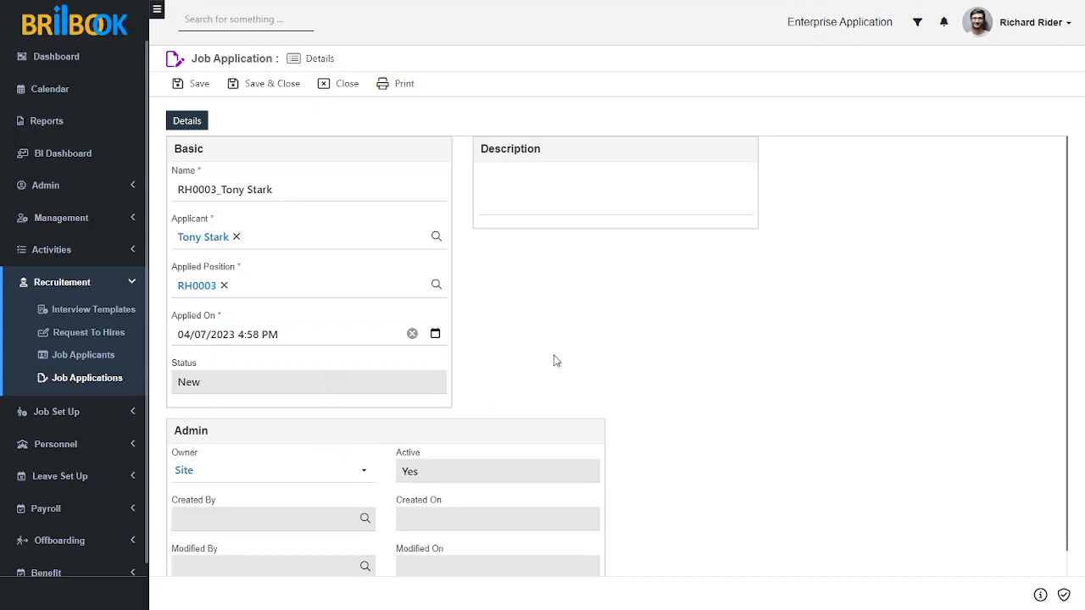
click(197, 93)
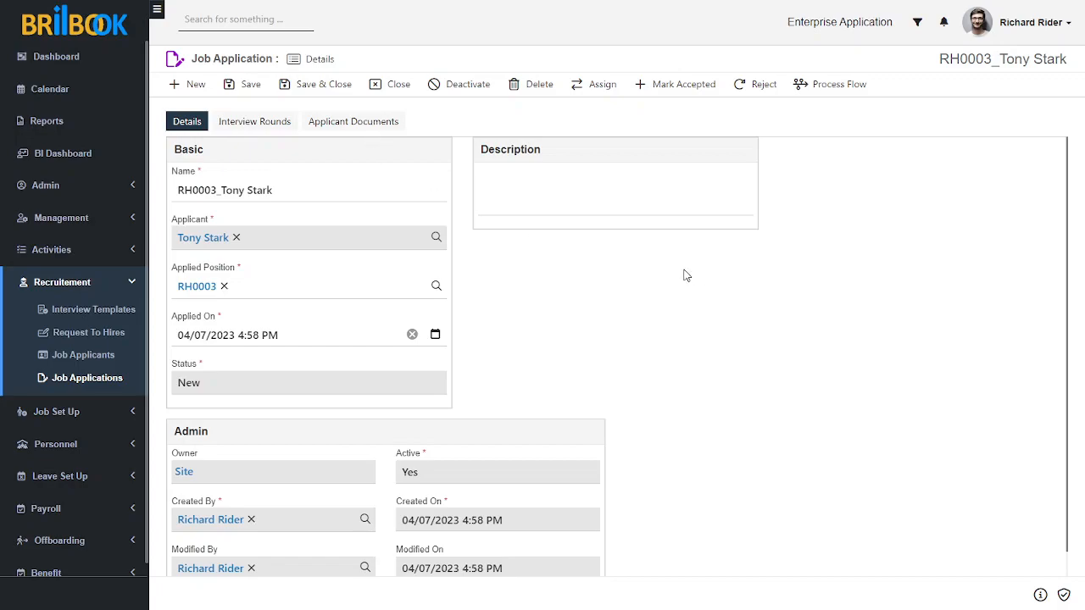
Mark the application accepted, create its interviews, and show the Aptitude Test and Technical Round rounds.
click(685, 90)
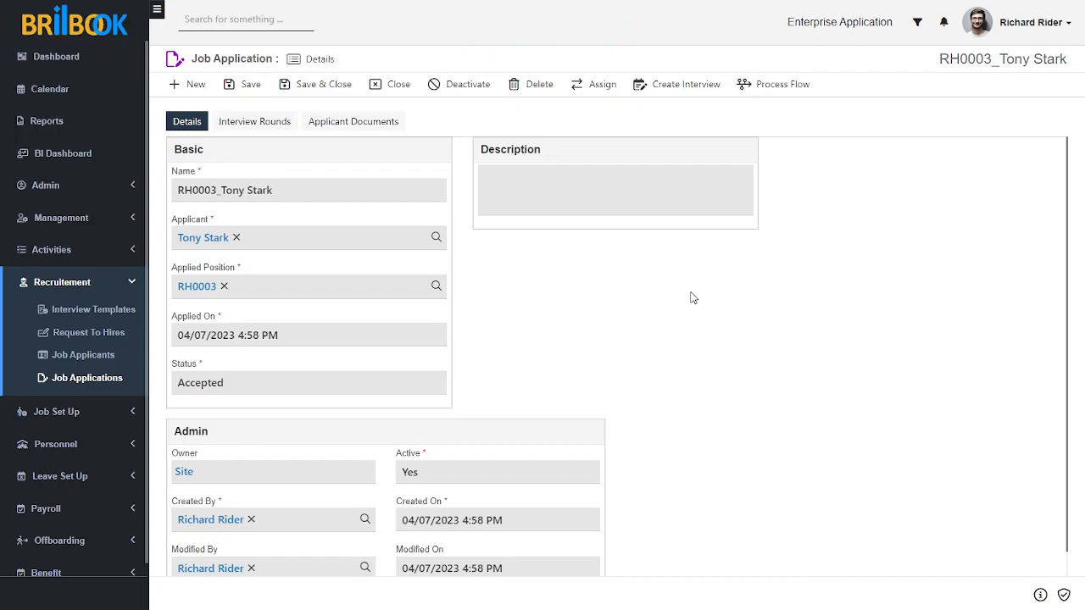
click(671, 86)
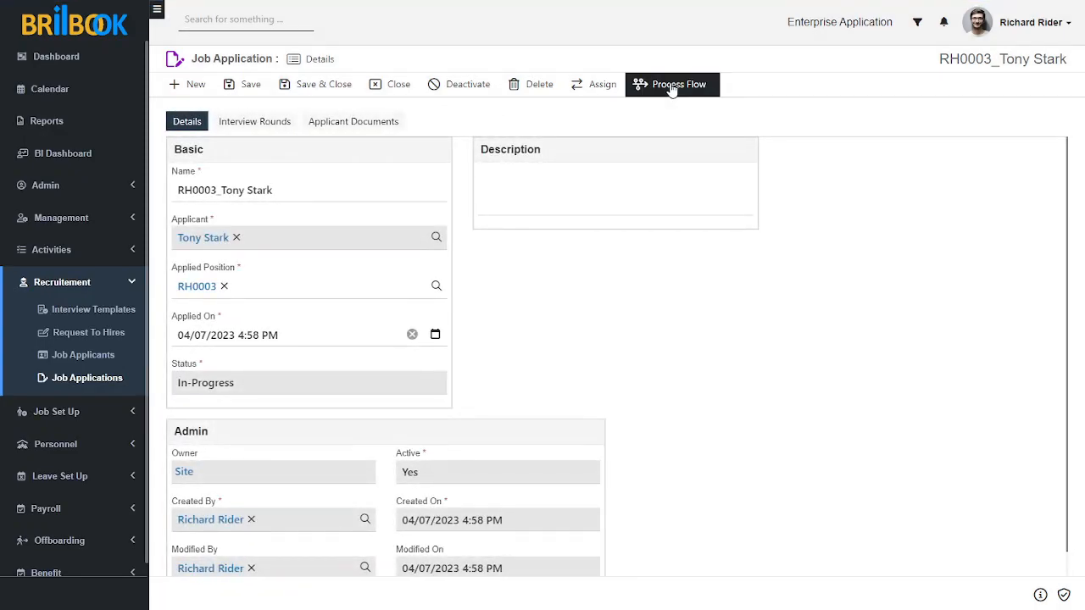
click(250, 123)
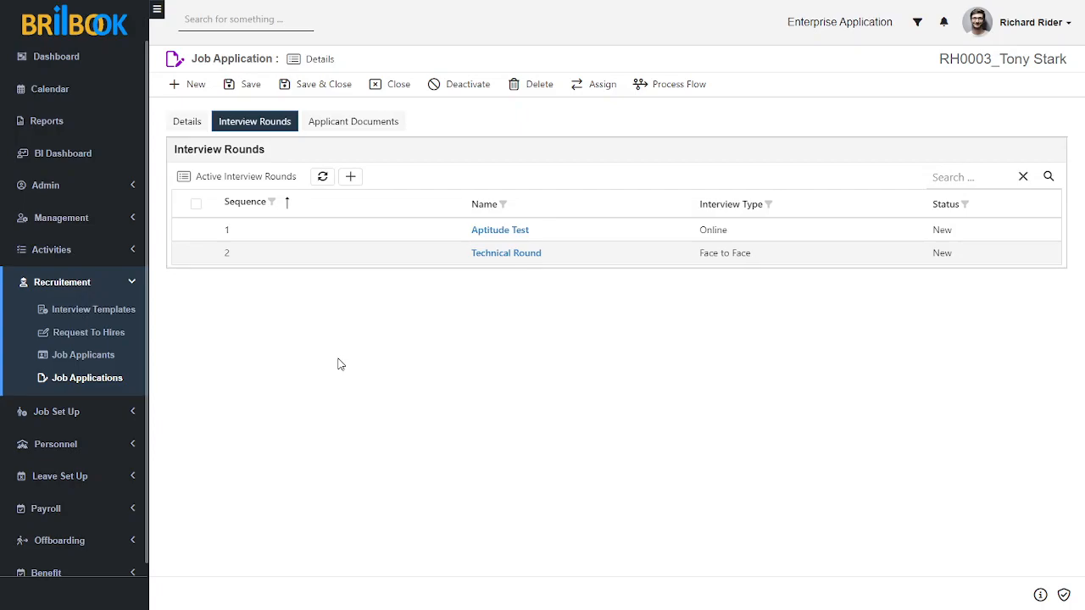
Open the Aptitude Test round's form and bring up its list of interviewers.
click(475, 231)
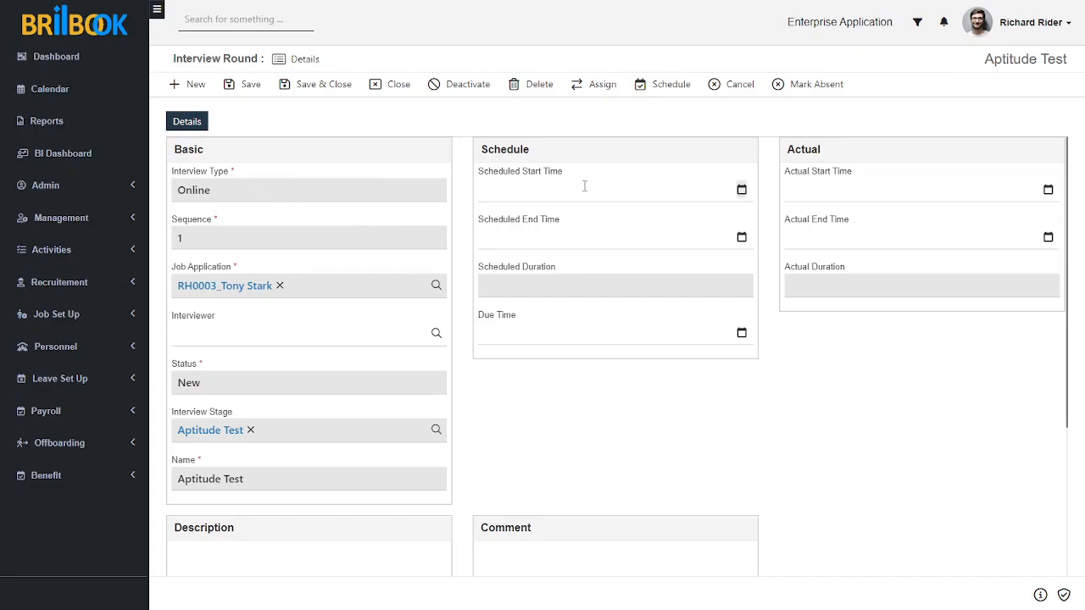
click(318, 341)
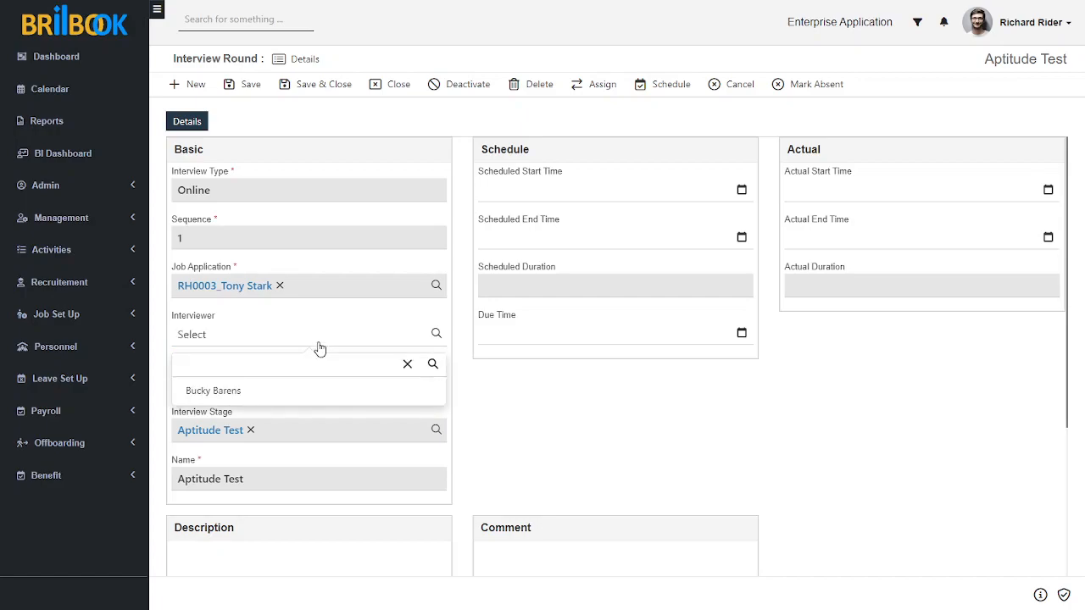
Assign the interviewer and set the scheduled start to 05/07/2023 12:00 PM.
click(267, 396)
click(528, 394)
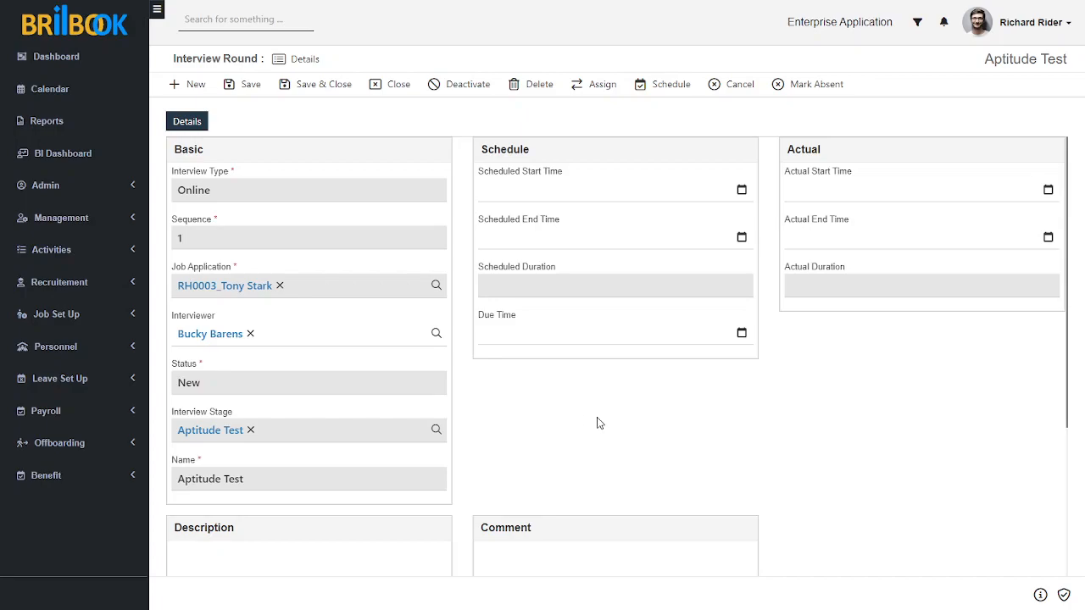
click(742, 190)
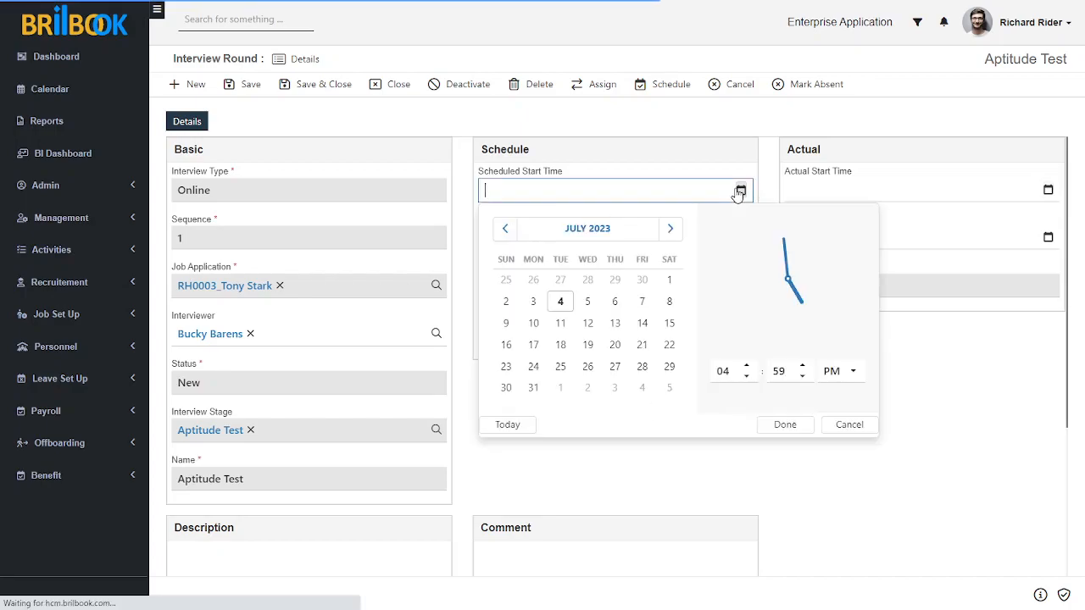
click(585, 303)
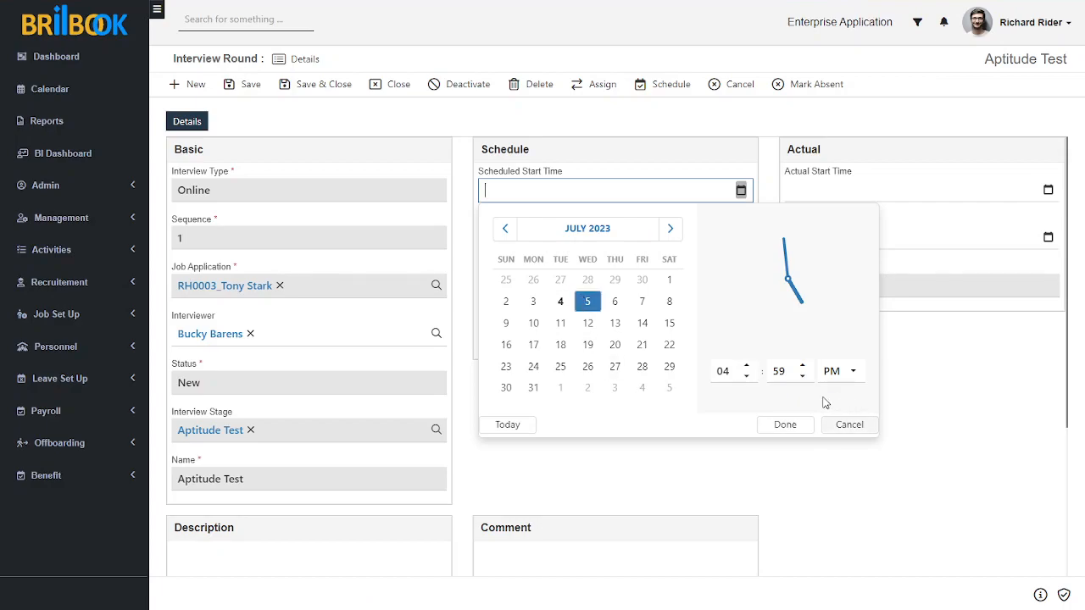
click(724, 374)
text(12)
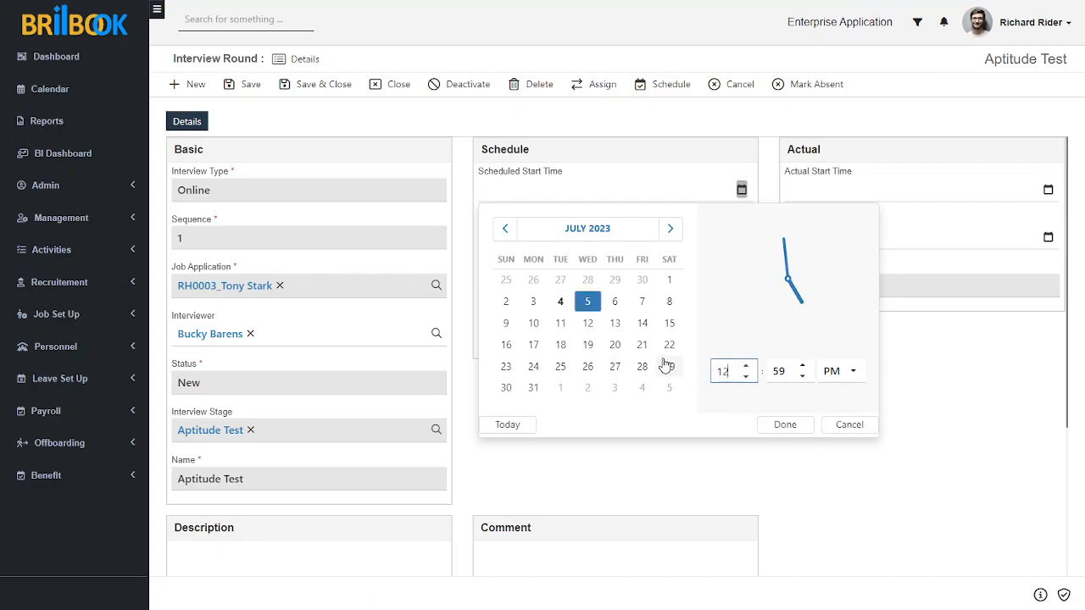
click(778, 373)
text(00)
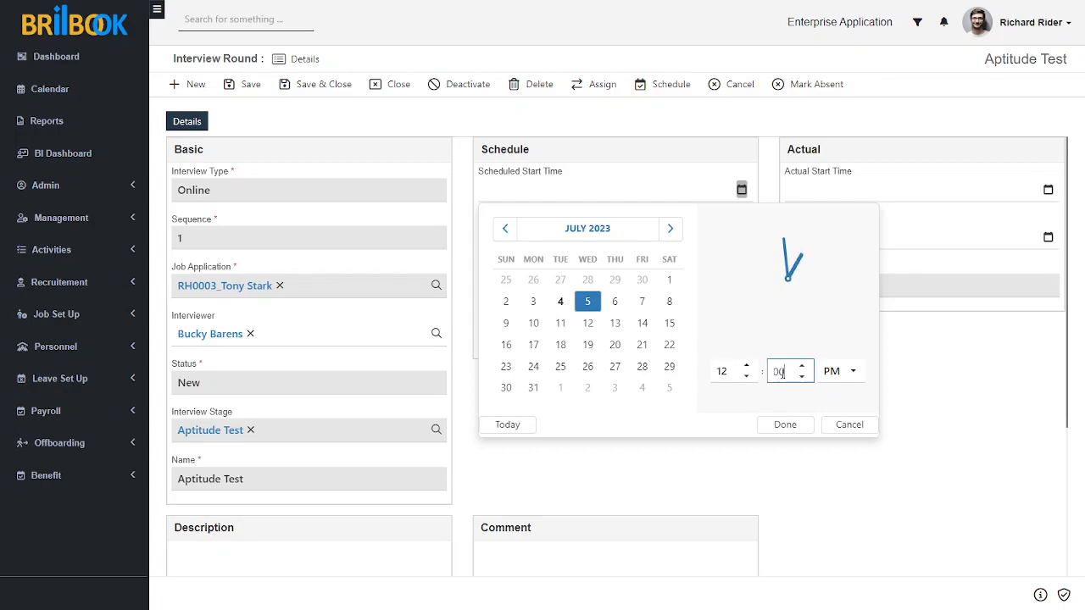
click(788, 426)
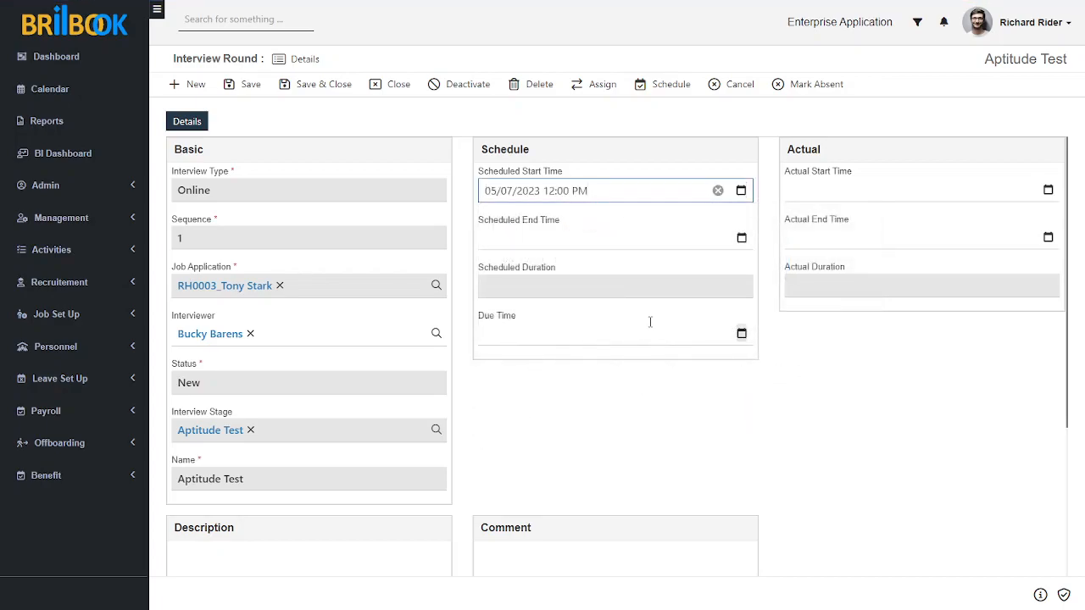
Set the scheduled end to 05/07/2023 1:00 PM, save, and schedule the Aptitude Test round.
click(741, 238)
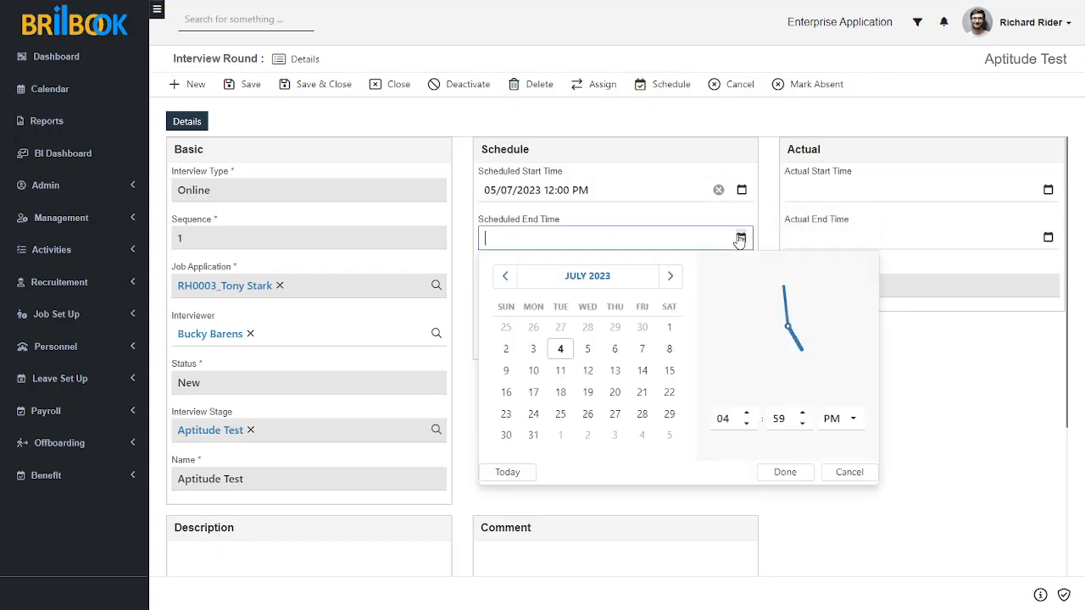
click(586, 349)
double_click(724, 418)
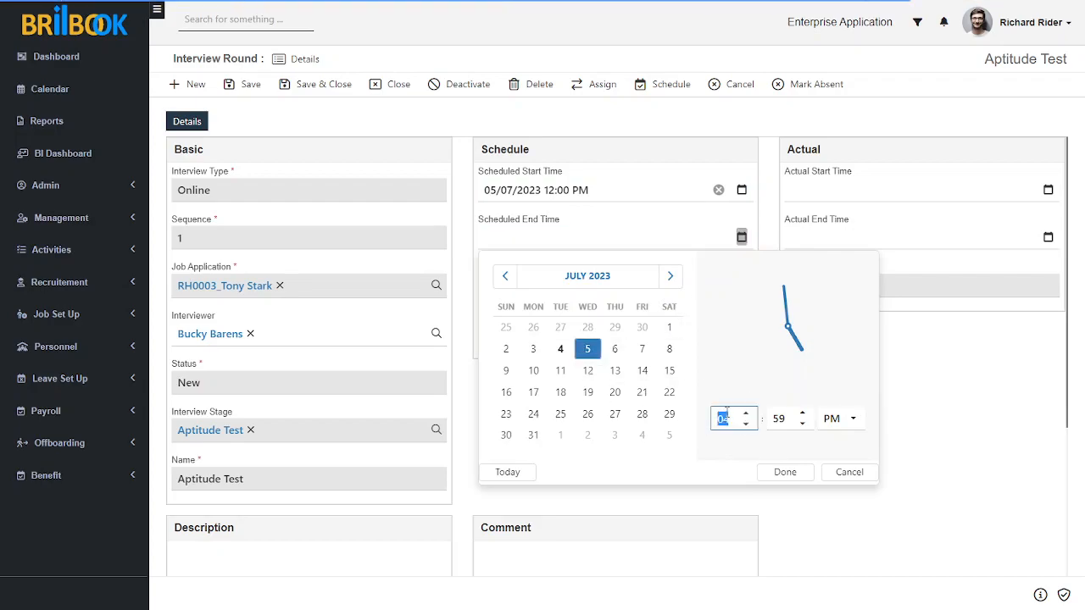
text(1)
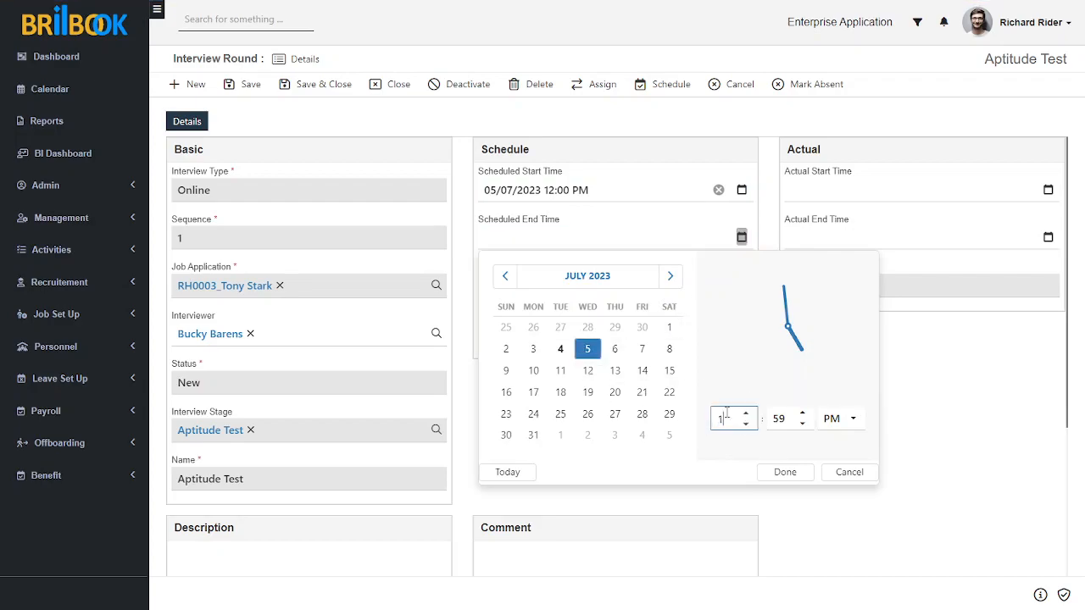
double_click(776, 418)
text(00)
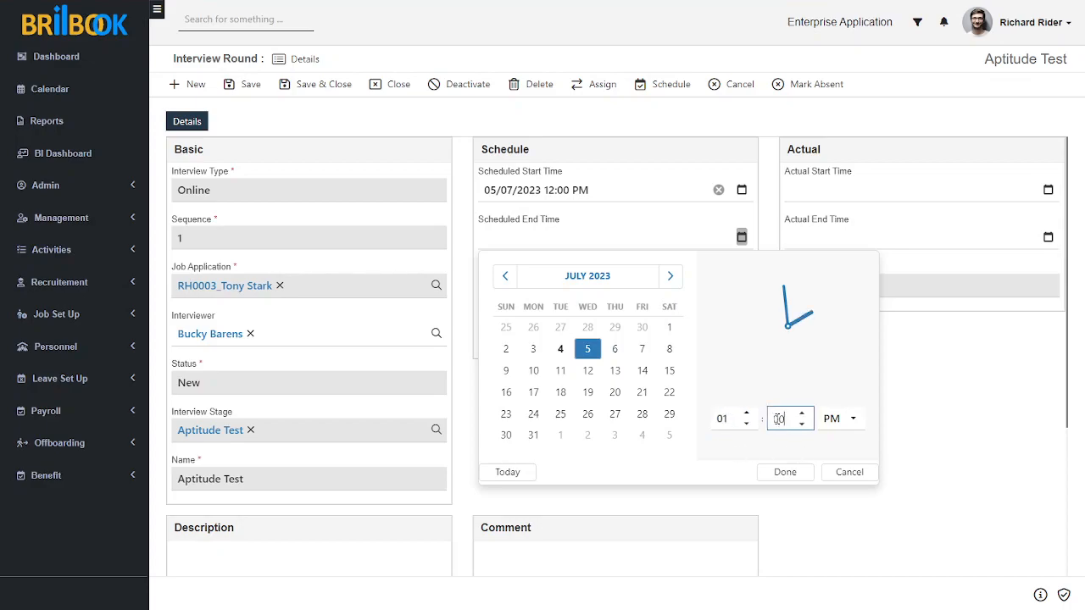
click(783, 474)
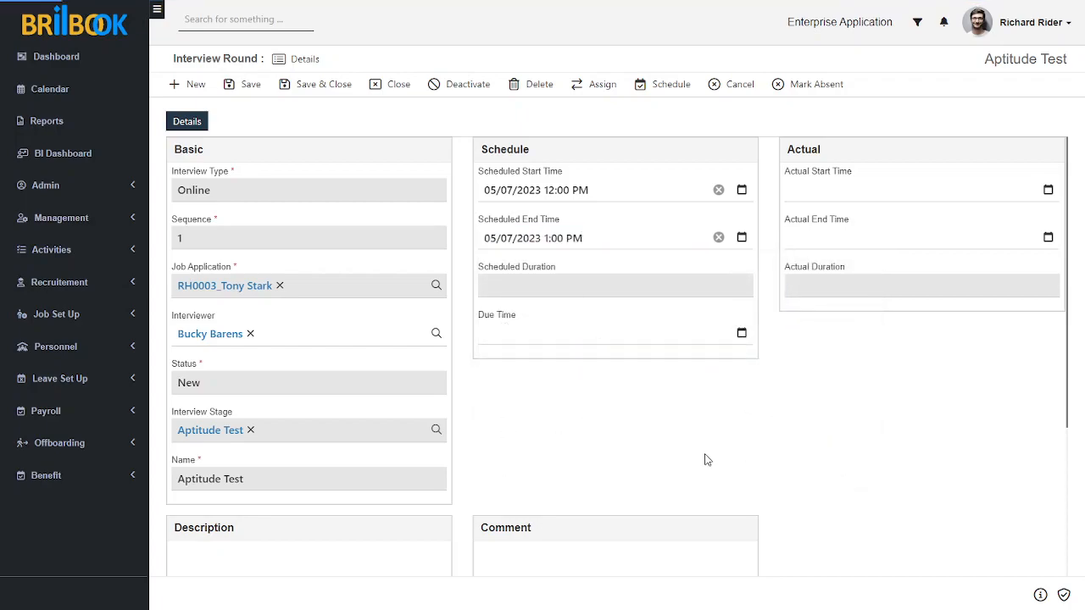
click(245, 83)
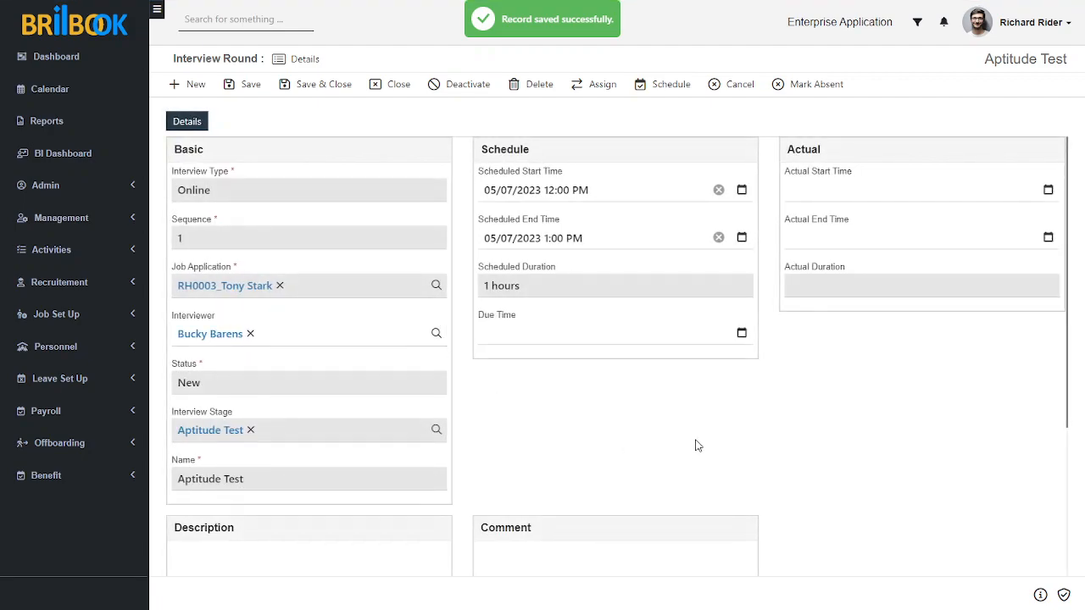
click(667, 85)
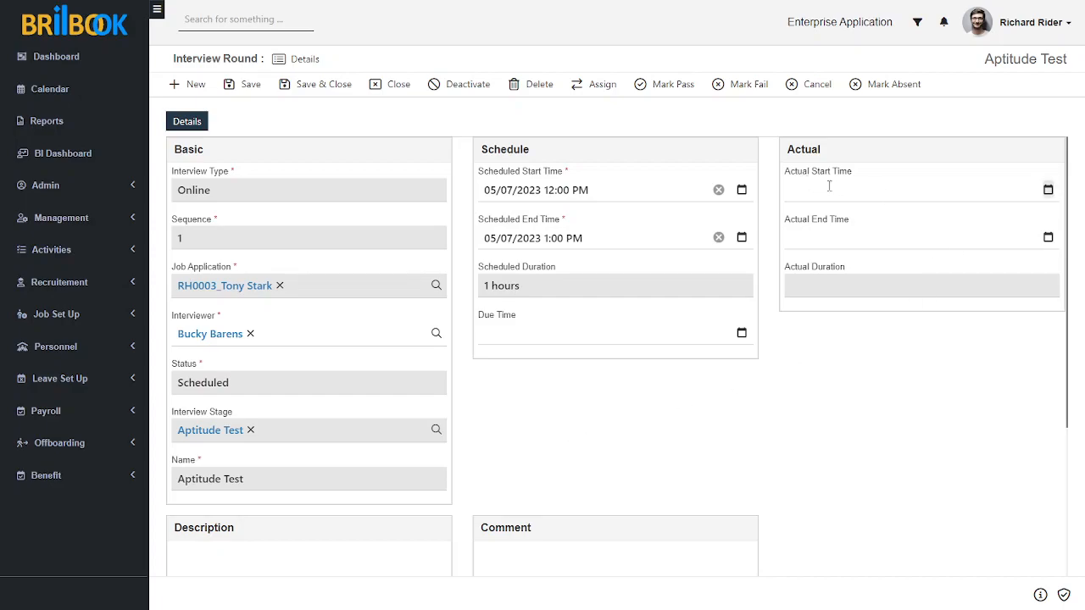
Set the actual start time to 05/07/2023 5:00 PM.
click(1048, 191)
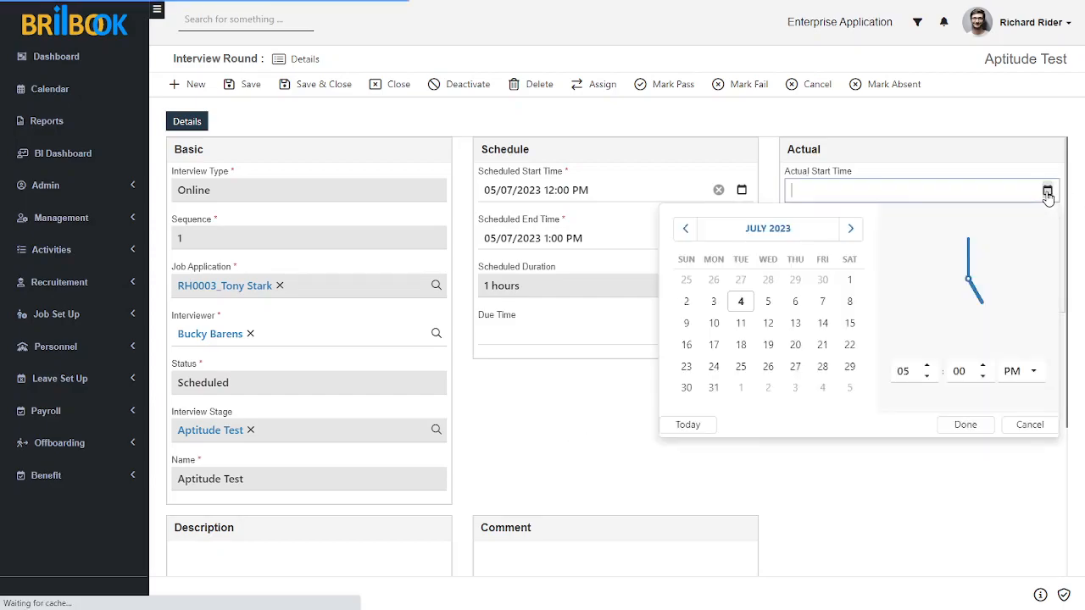
click(769, 303)
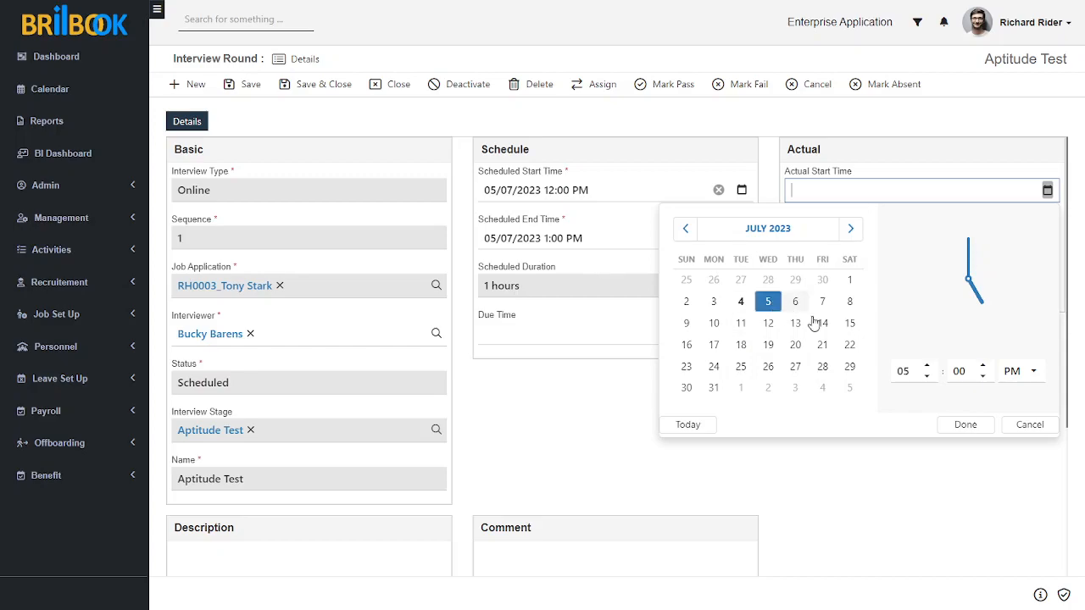
click(965, 424)
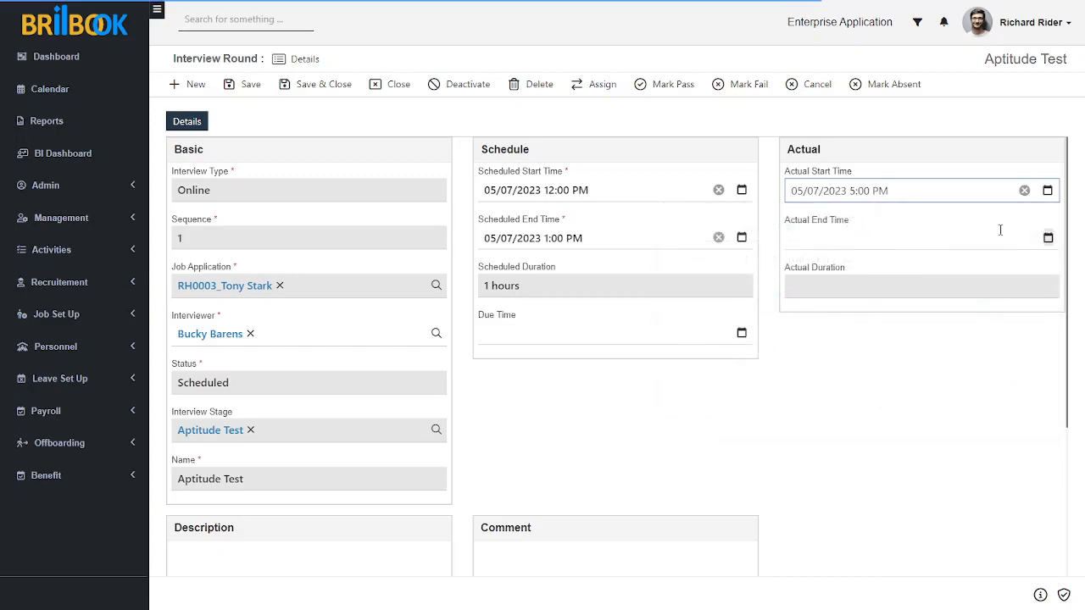
Set the actual end to 05/07/2023 5:00 PM, mark the round Passed, and return to RH0003.
click(1047, 237)
click(960, 472)
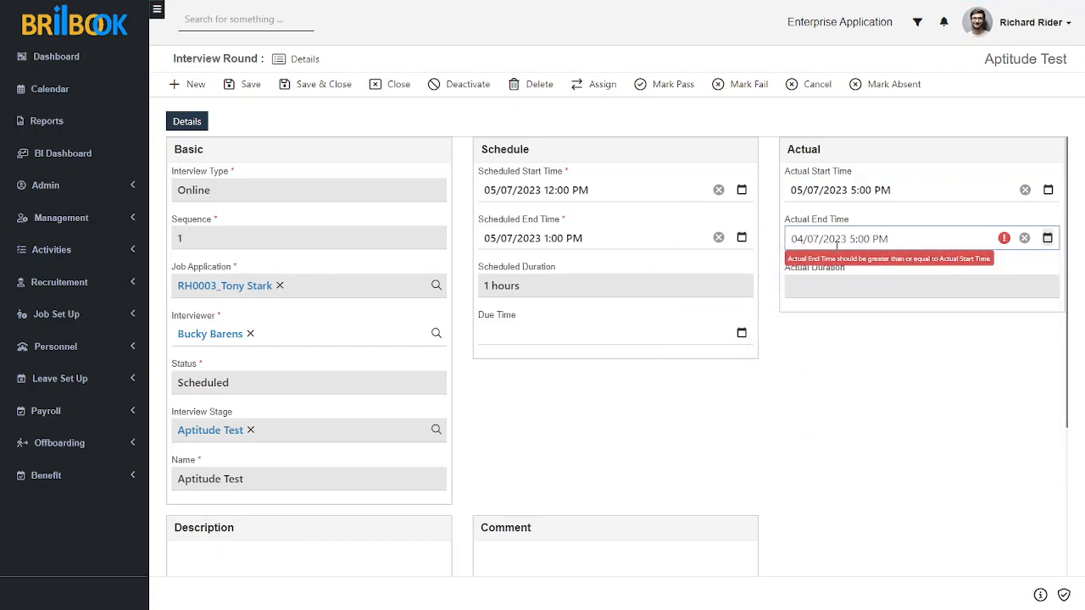
click(1048, 237)
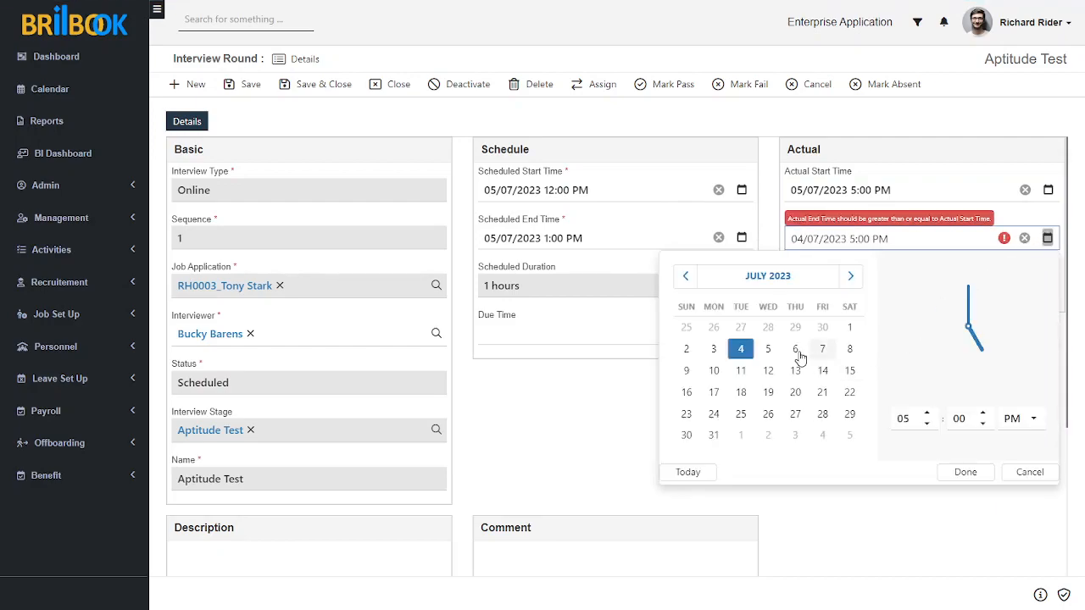
click(768, 350)
click(965, 472)
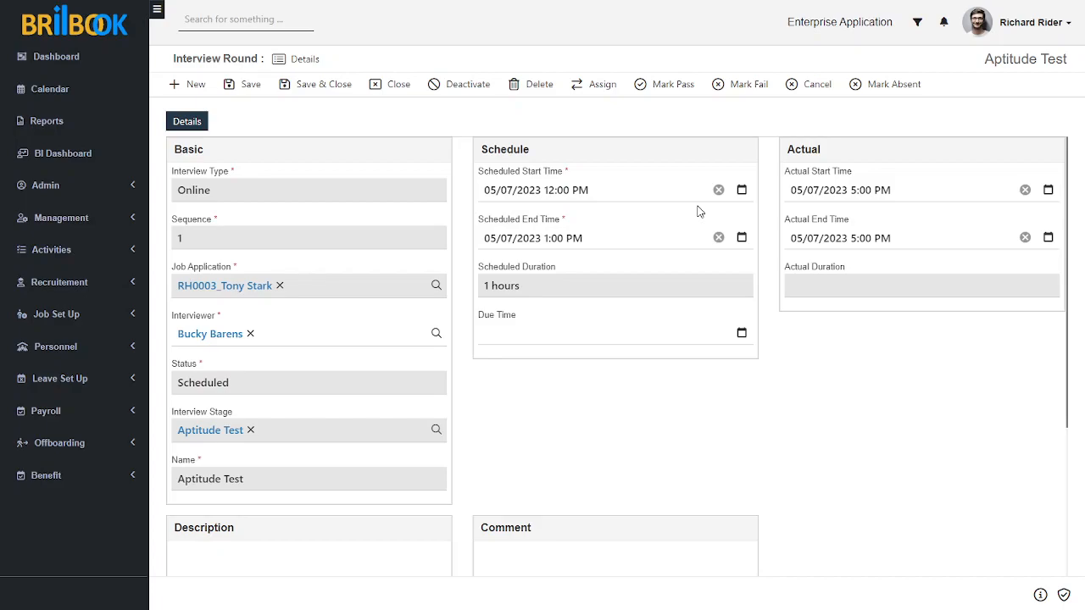
click(659, 88)
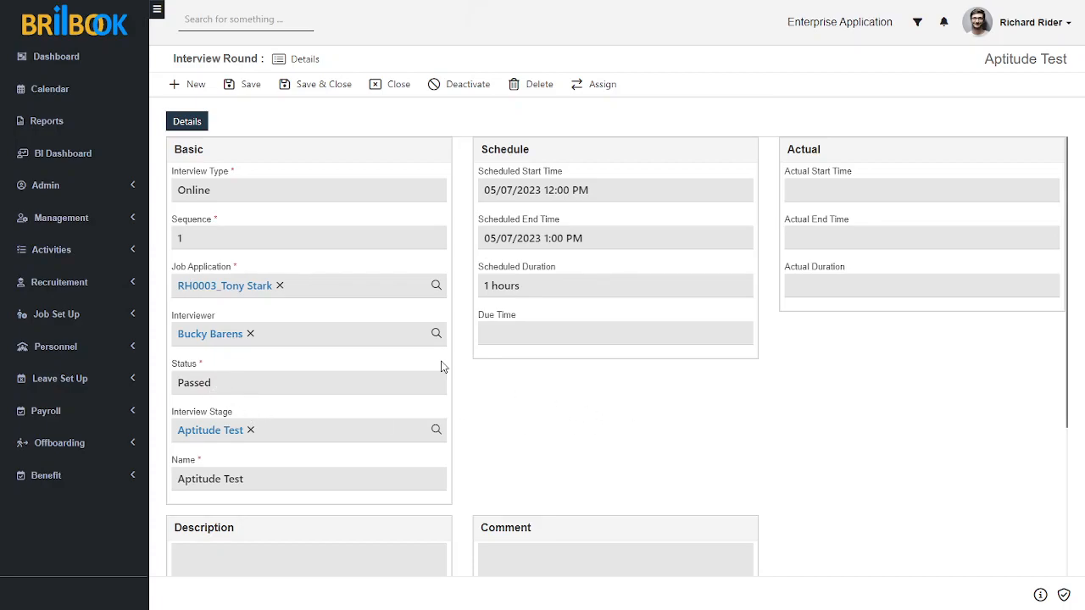
click(219, 290)
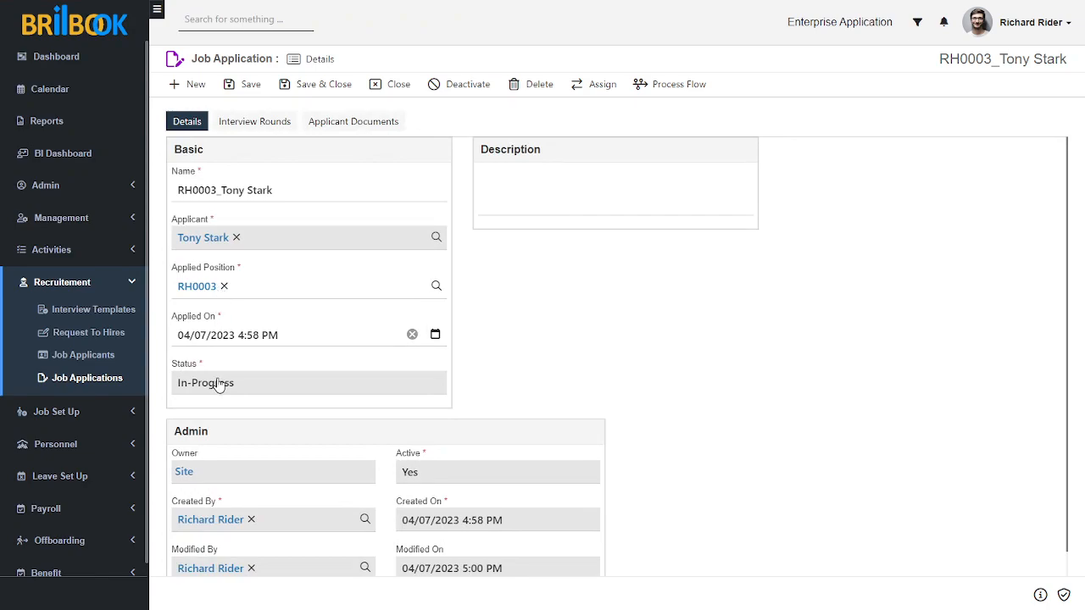
Open the Technical Round from the RH0003 application's Interview Rounds list.
click(262, 123)
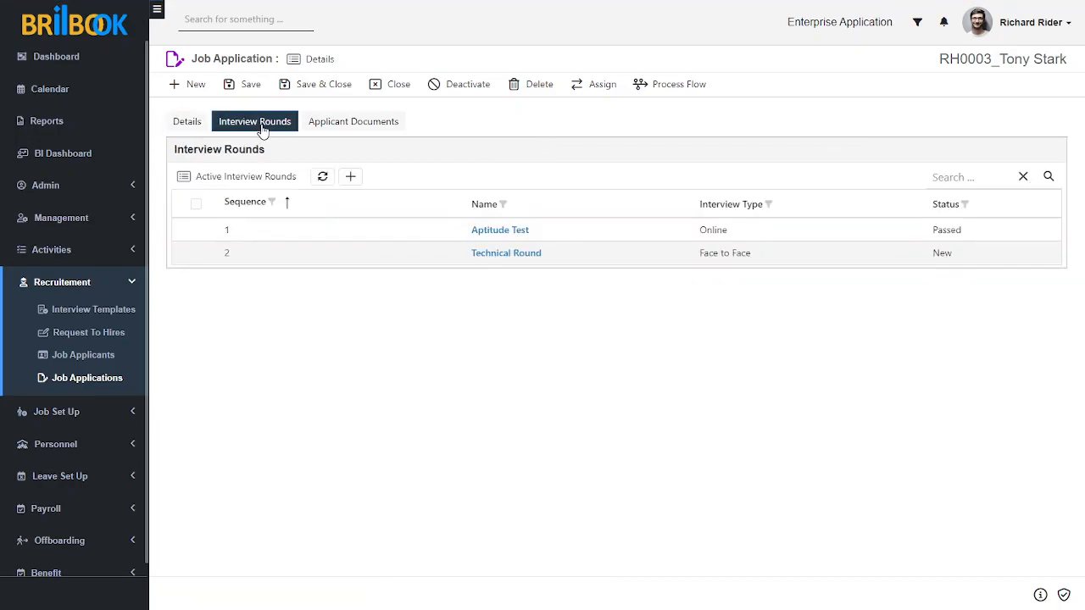
click(488, 255)
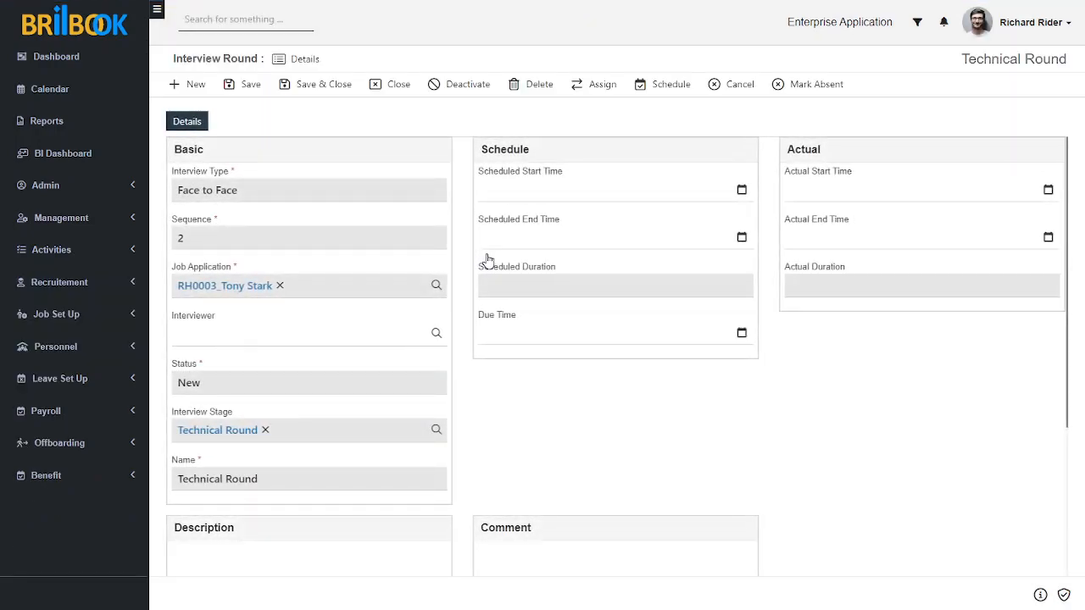
Assign the interviewer, set scheduled start and end to 05/07/2023 5:01 PM, and schedule the round.
click(352, 338)
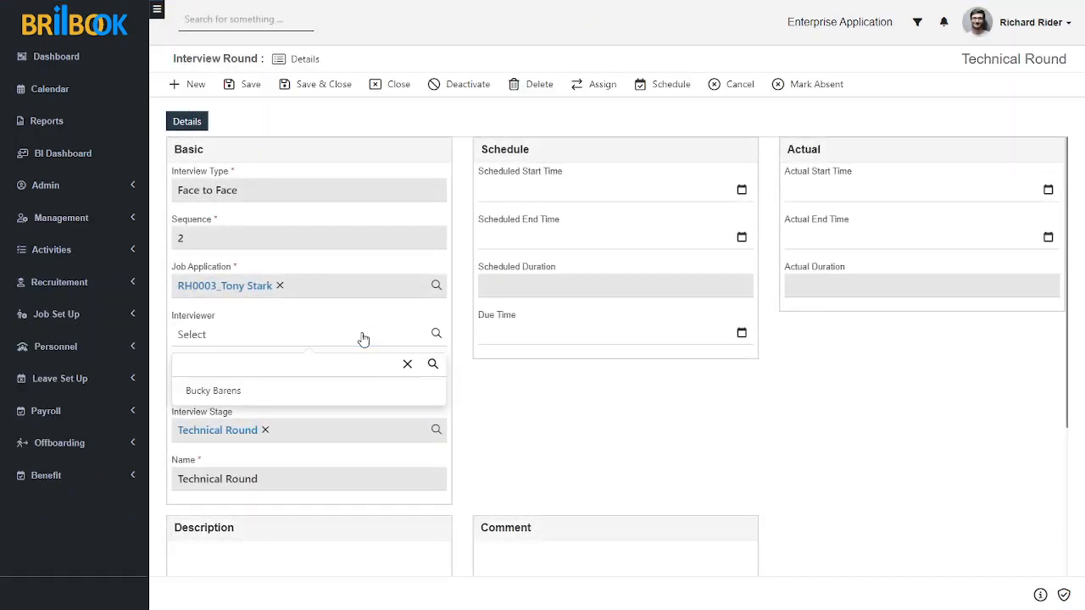
click(306, 392)
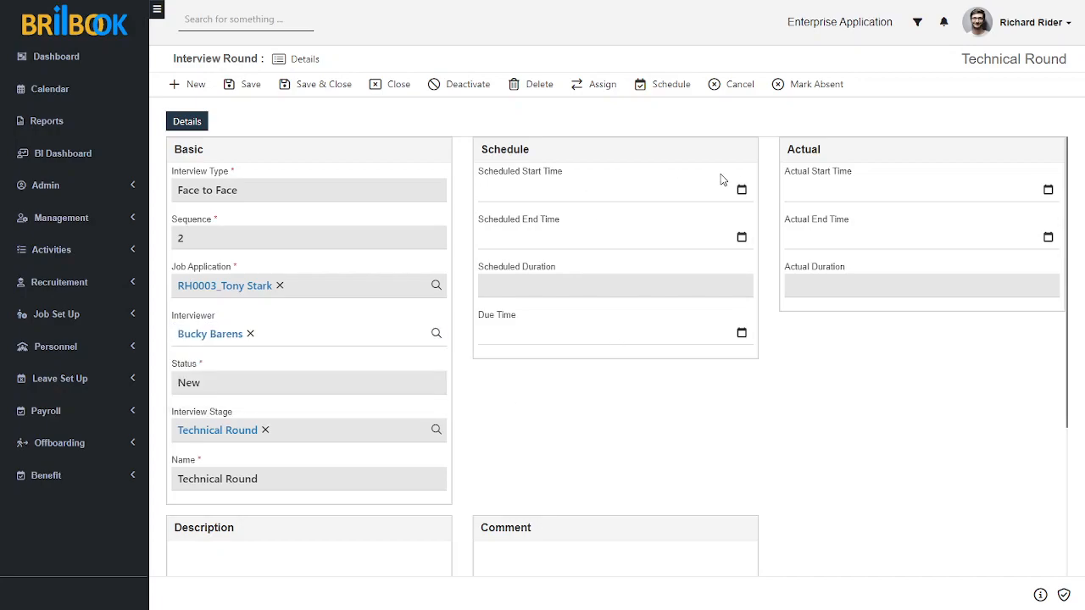
click(741, 191)
click(588, 302)
click(784, 424)
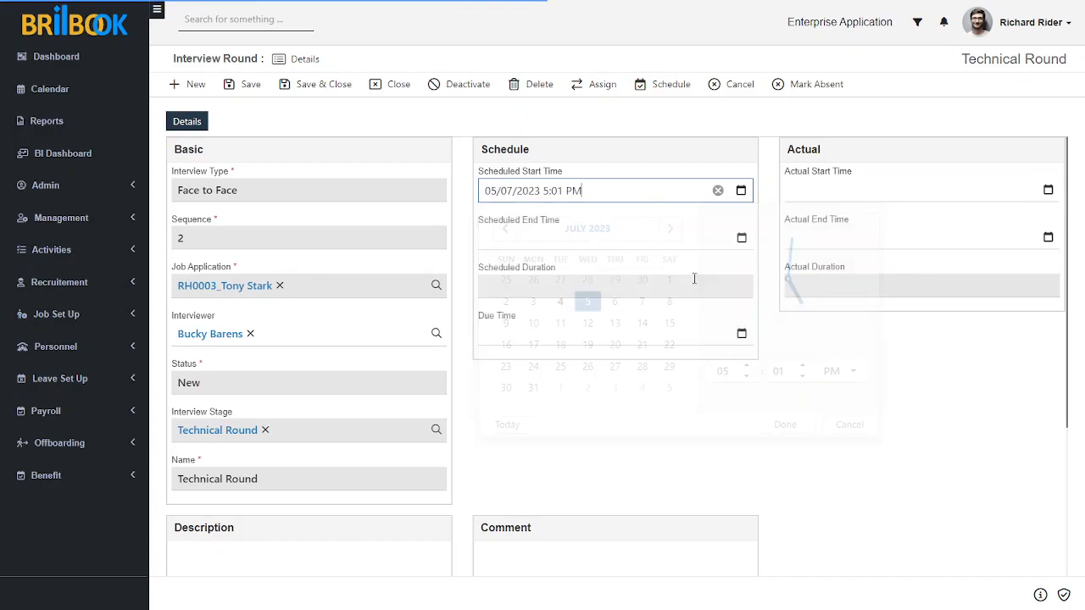
click(741, 238)
click(587, 349)
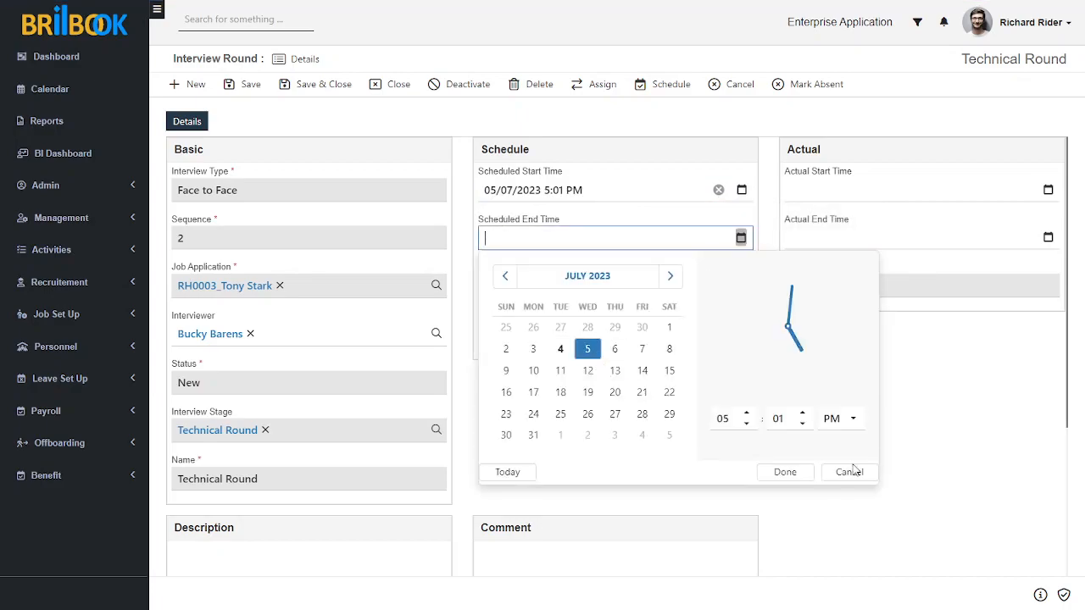
click(785, 472)
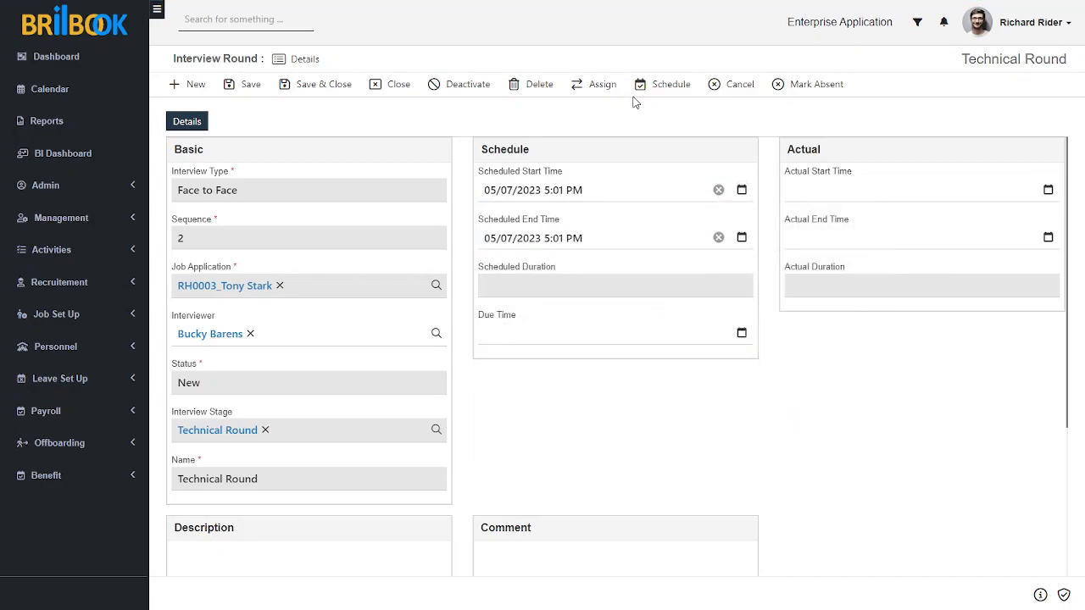
click(669, 85)
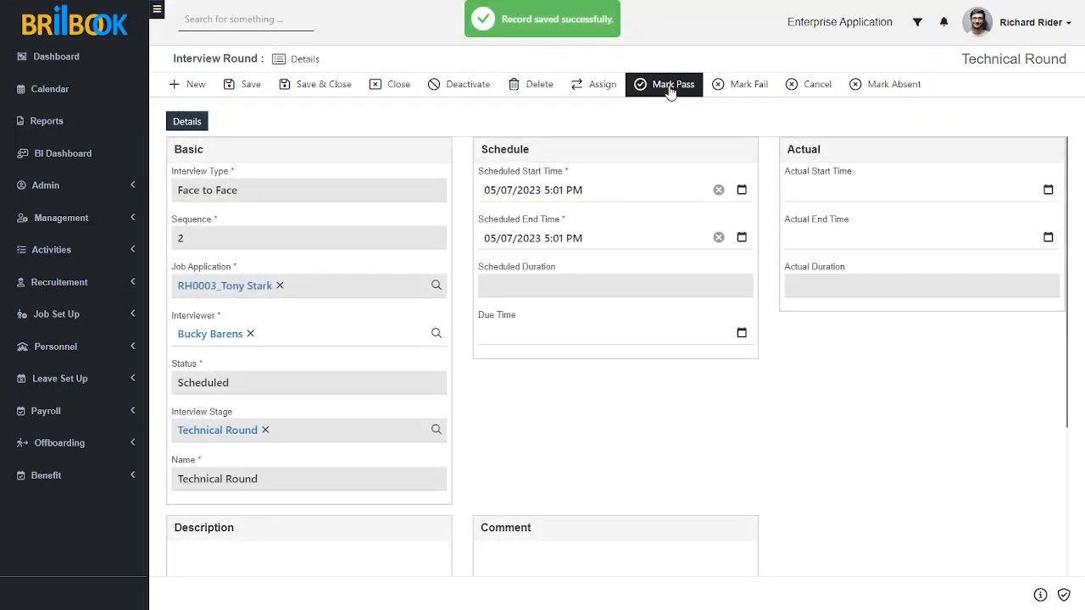
Record actual start and end as 05/07/2023 5:01 PM, mark Passed, and return to RH0003.
click(1048, 190)
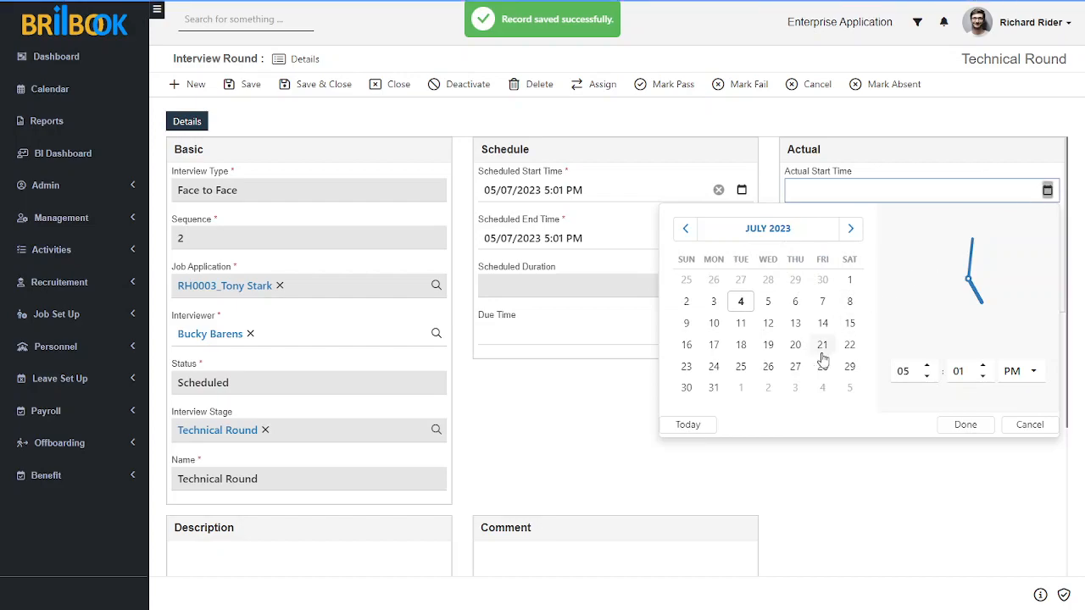
click(768, 303)
click(964, 424)
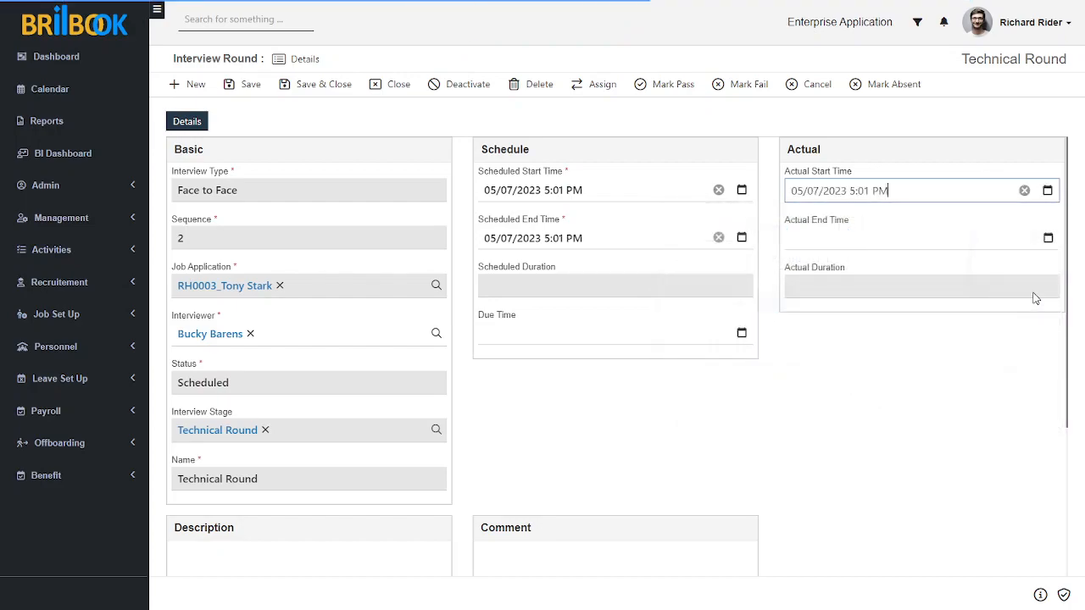
click(1047, 237)
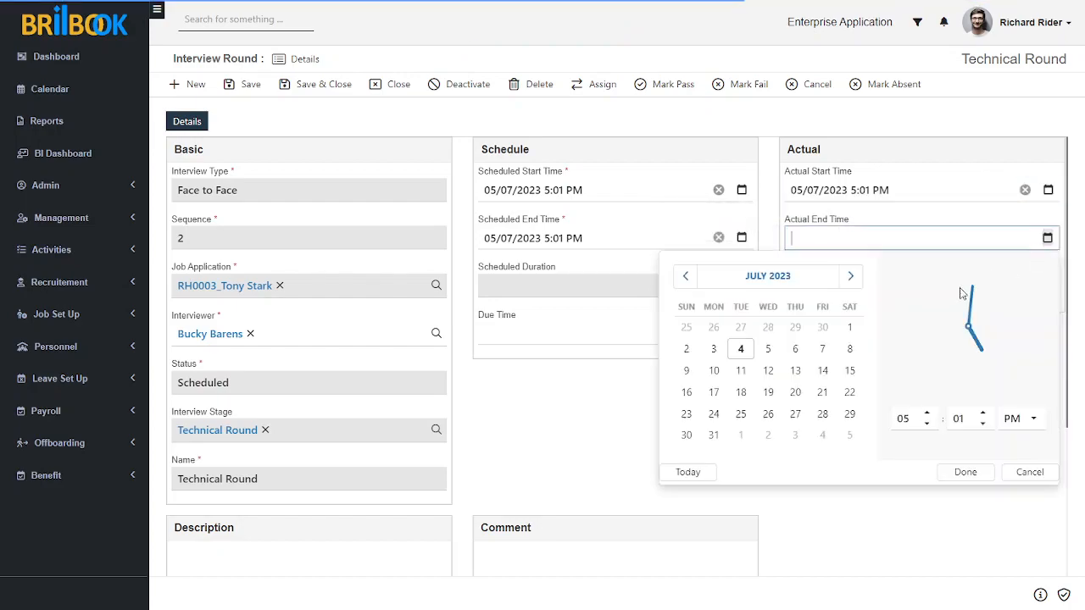
click(768, 349)
click(964, 472)
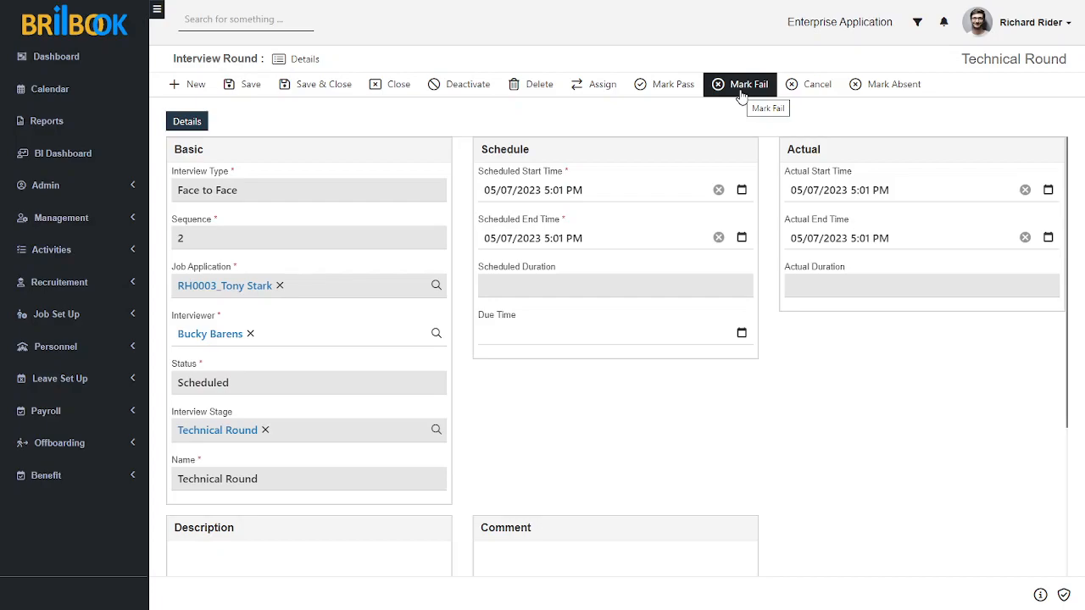
click(660, 87)
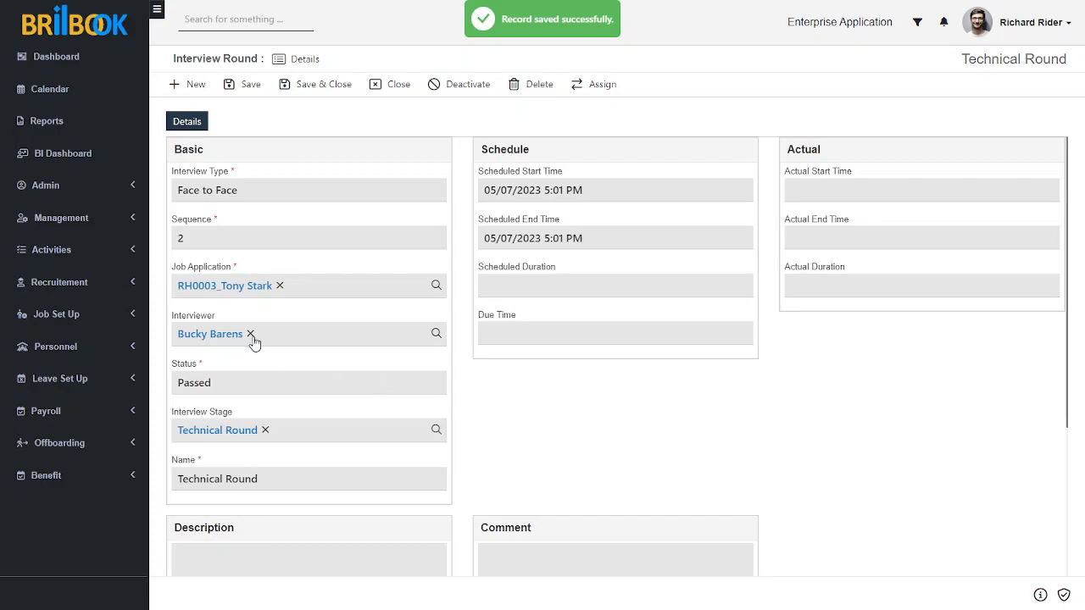
click(224, 288)
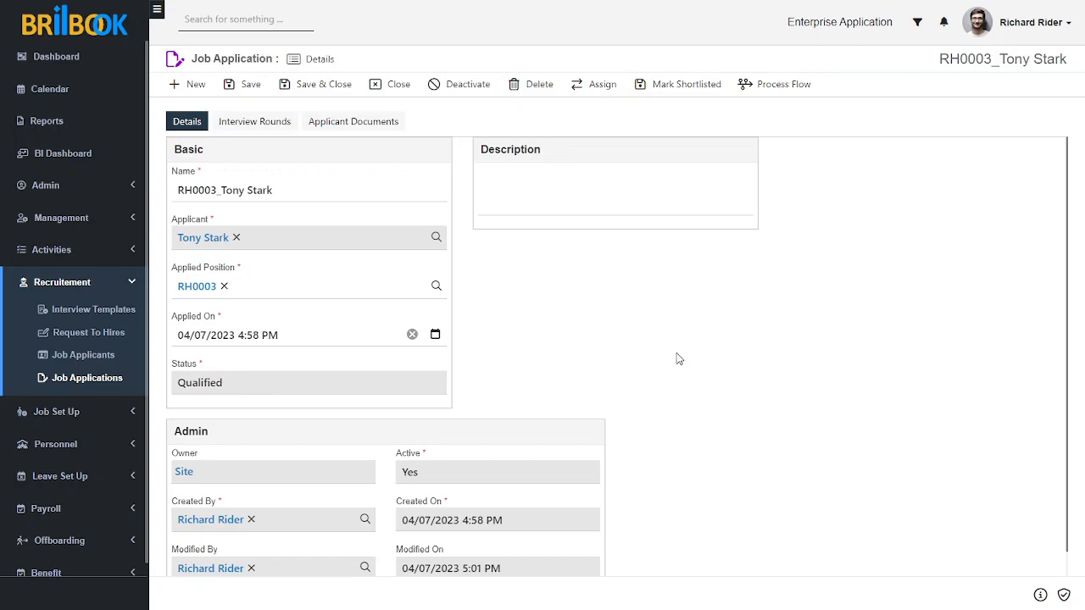
Mark the RH0003 application Shortlisted and open the linked applicant record.
click(665, 86)
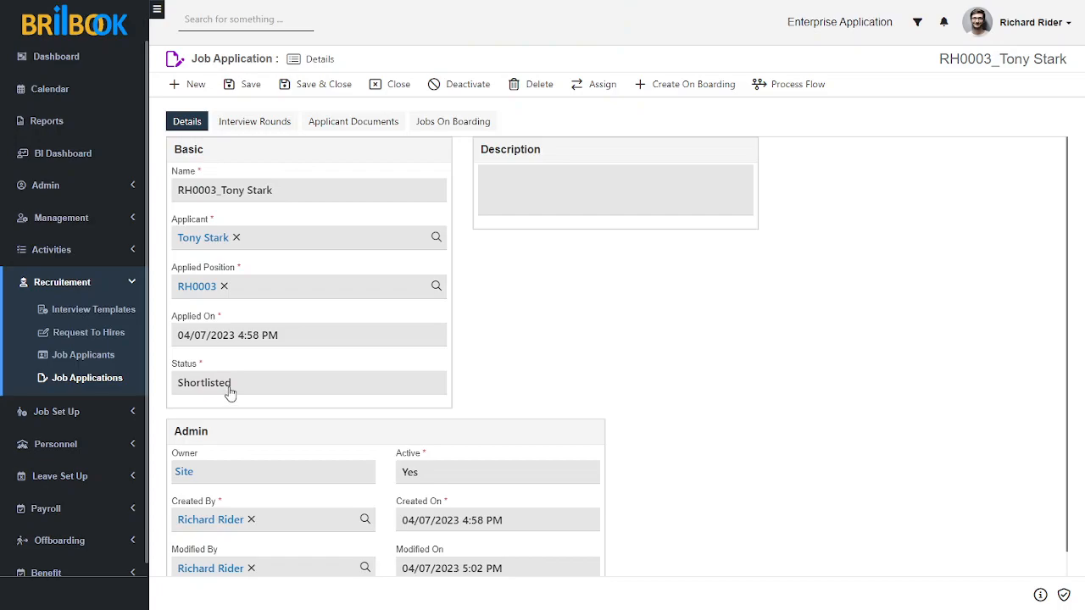
click(197, 241)
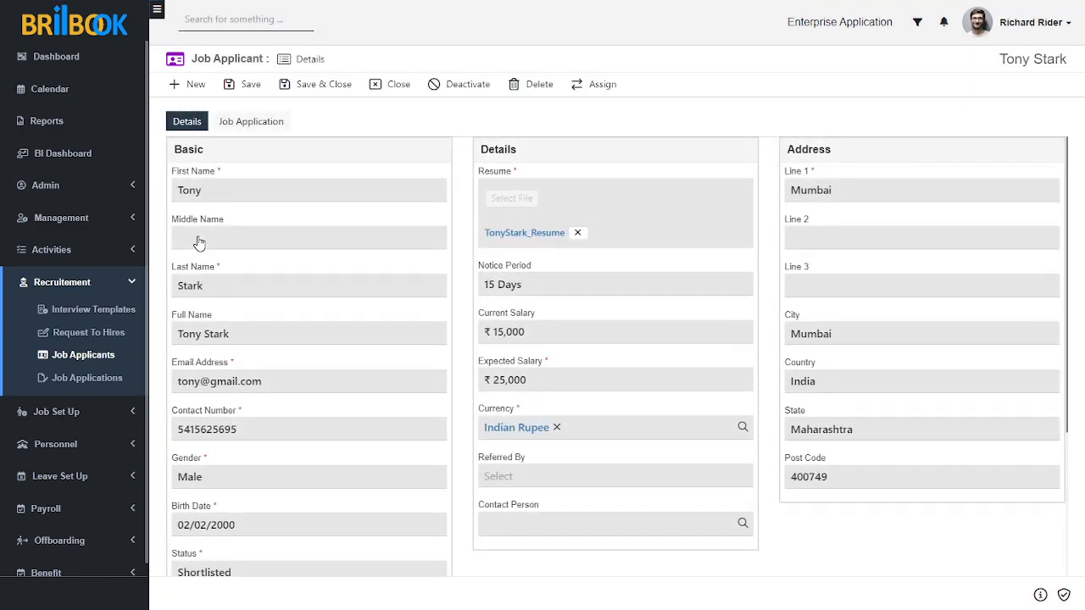
Scroll the job applicant form down to its Shortlisted status field.
scroll(368, 386, down, 1)
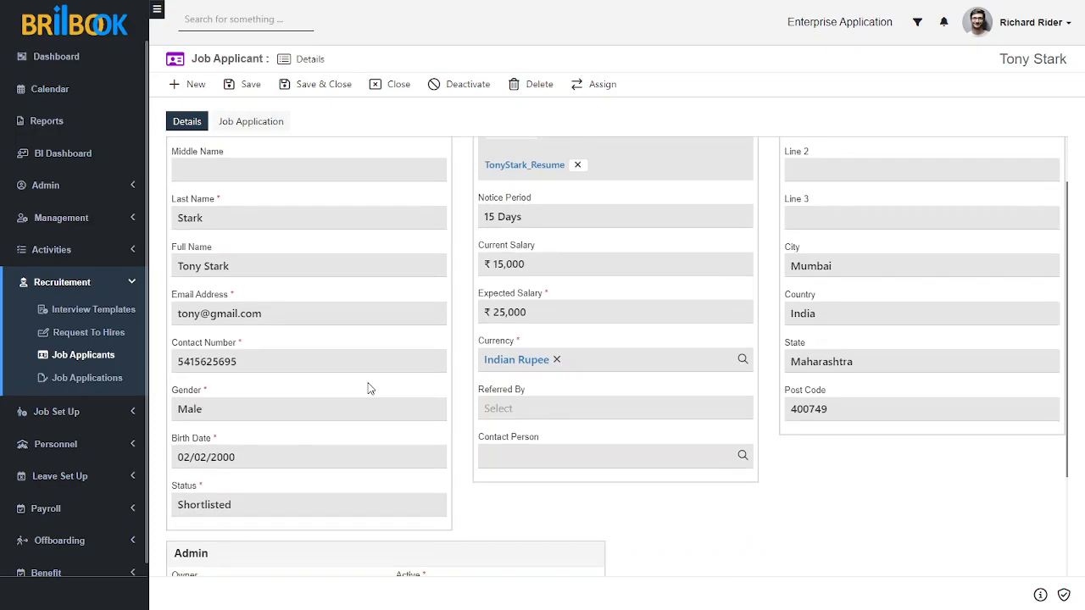